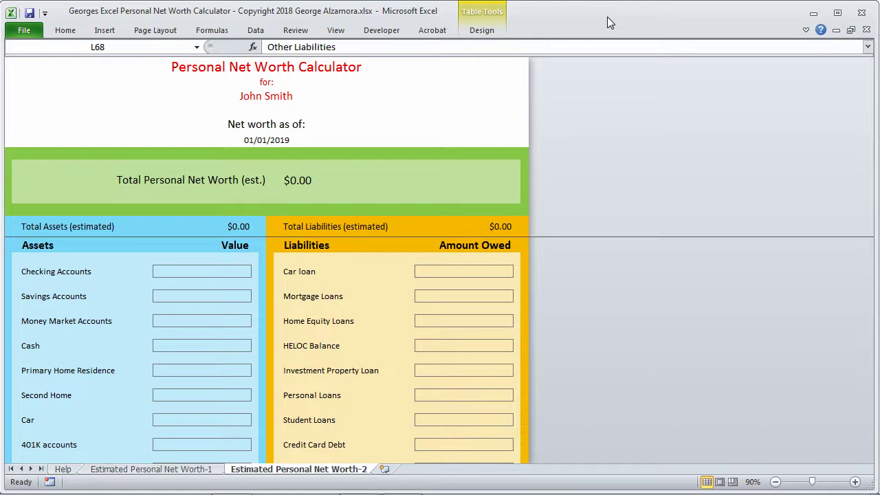
# Examine the calculator's header cells: owner name, net worth date, estimated total net worth and the Assets and Liabilities headings.
pyautogui.click(205, 182)
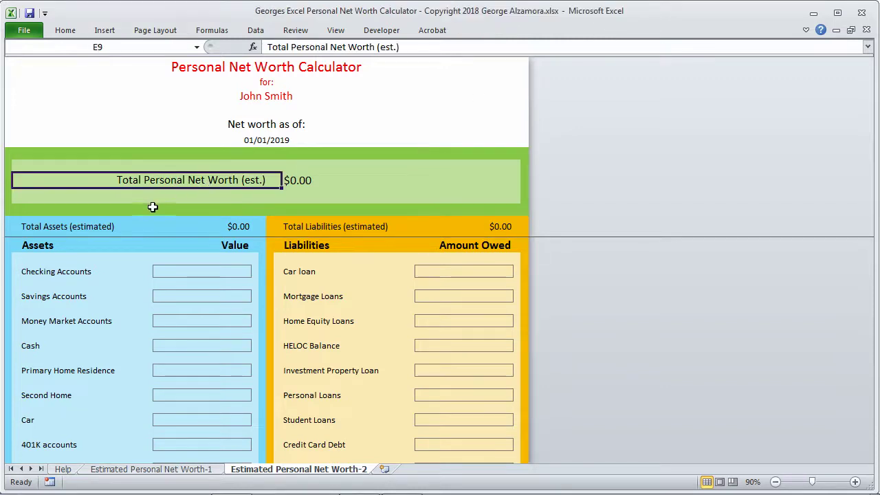
pyautogui.click(43, 247)
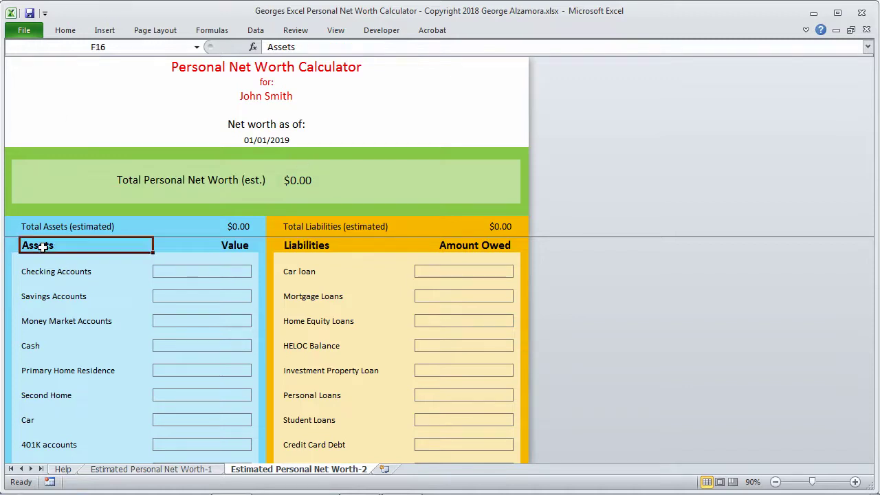
pyautogui.click(332, 246)
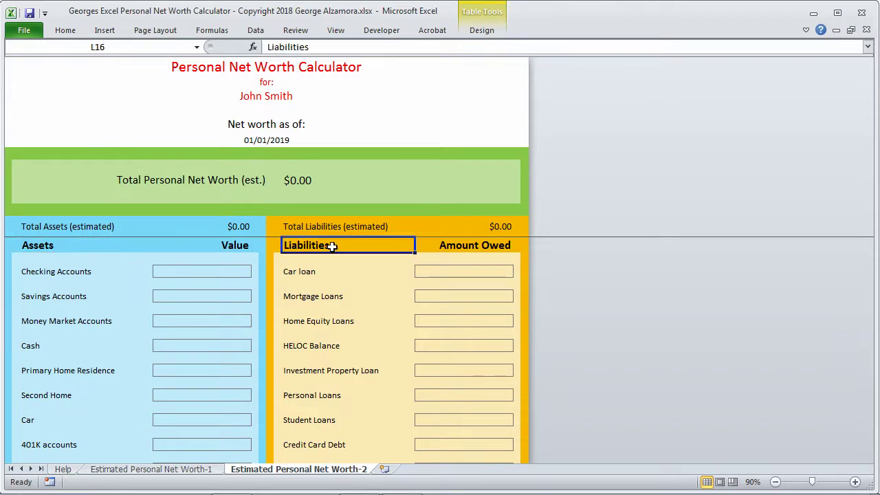
pyautogui.click(284, 181)
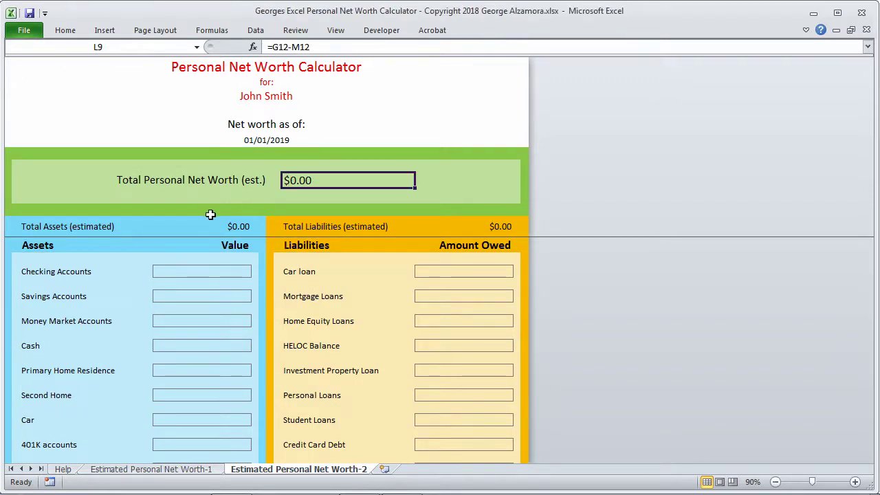
pyautogui.click(263, 94)
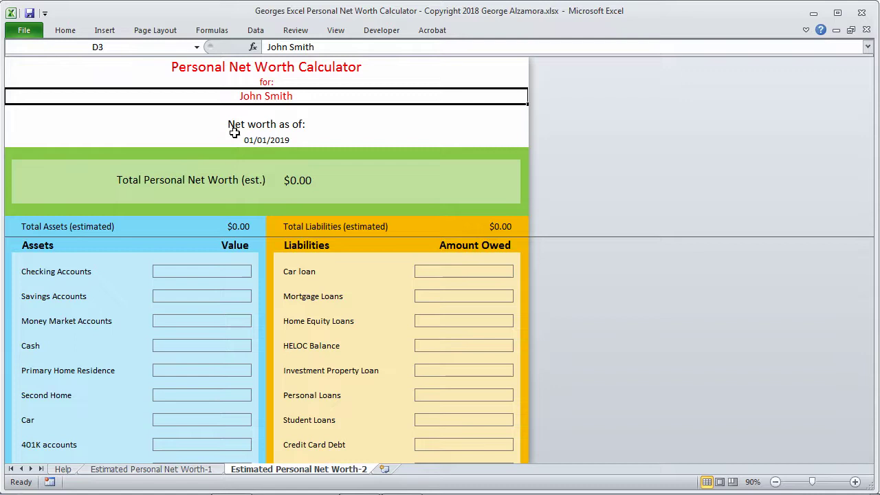
pyautogui.click(256, 141)
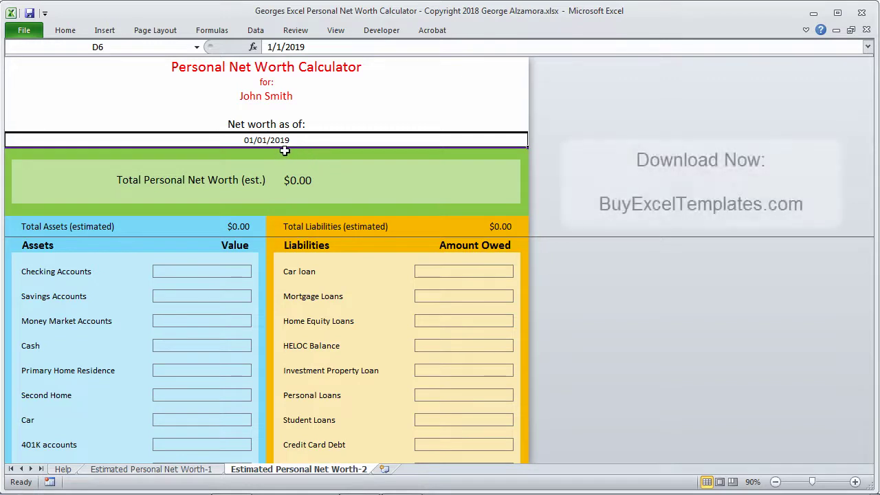
pyautogui.click(192, 183)
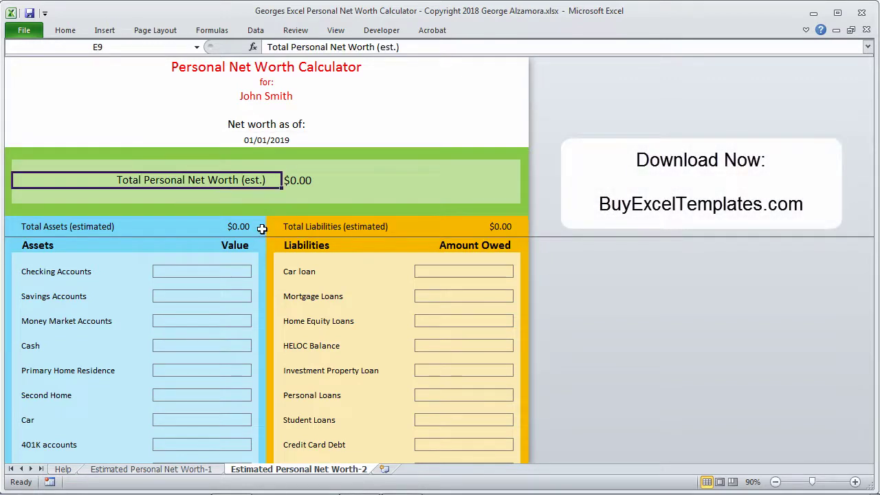
pyautogui.click(303, 180)
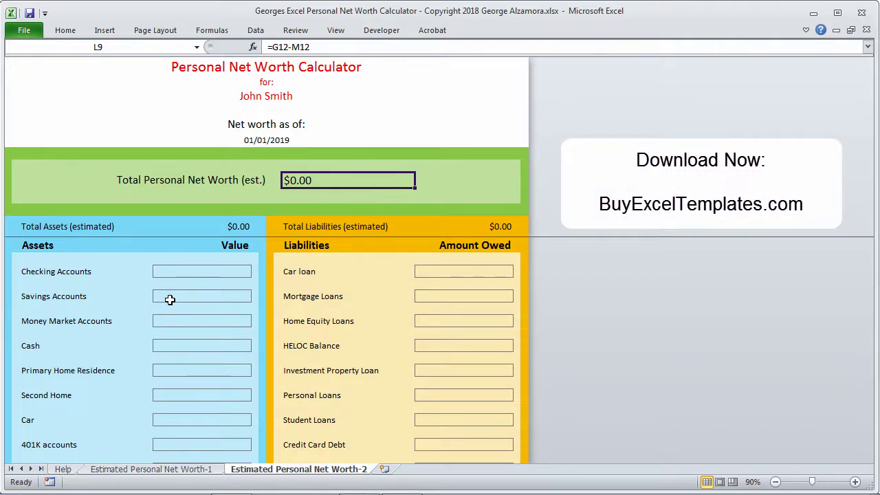
# Examine the Assets section from its estimated total down through the first account categories.
pyautogui.click(41, 244)
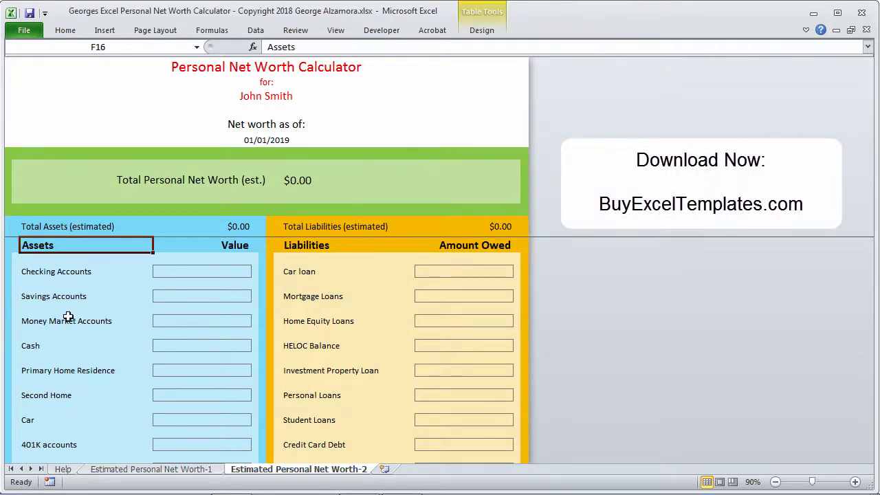
pyautogui.press('Up')
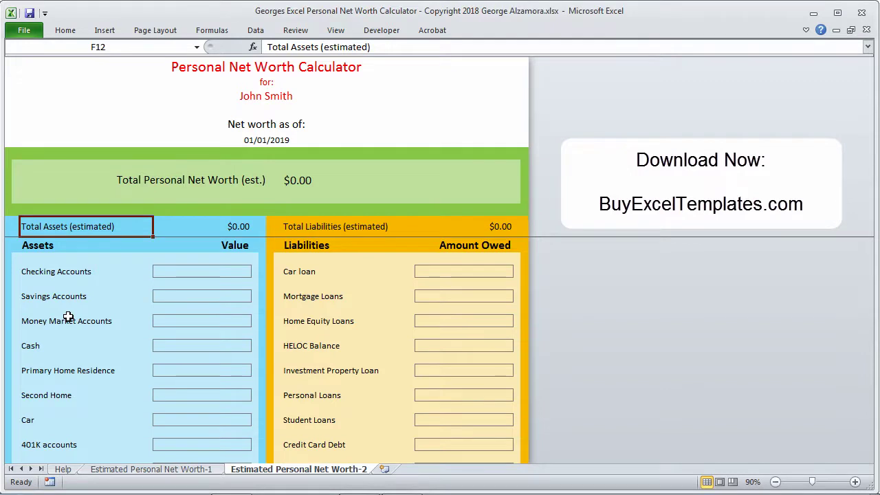
pyautogui.press('Down')
pyautogui.press('Down')
pyautogui.press('Down')
pyautogui.press('Down')
pyautogui.press('Down')
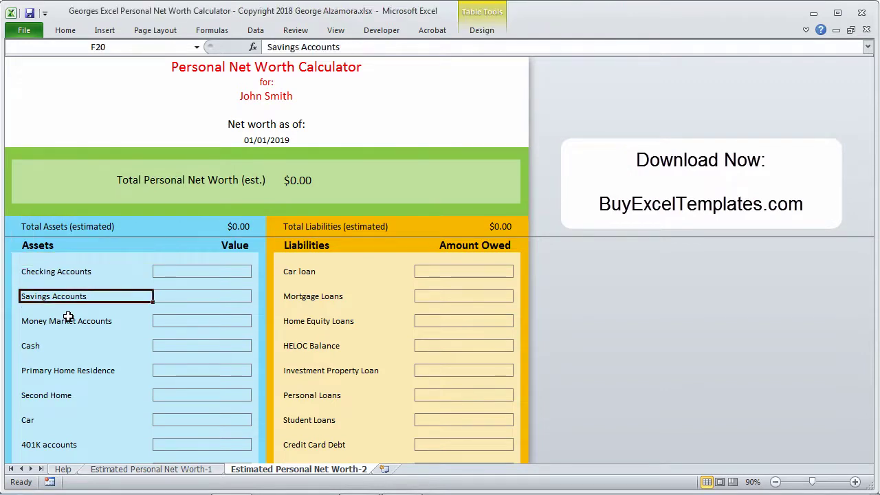
pyautogui.press('Down')
pyautogui.press('Down')
pyautogui.press('Down')
pyautogui.press('Up')
pyautogui.press('Up')
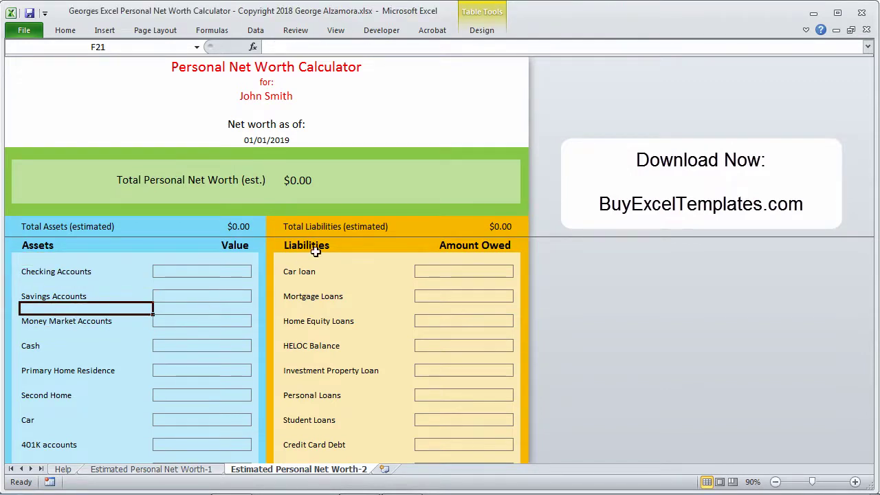
# Examine the Liabilities section from its estimated total down through the loan categories to HELOC Balance.
pyautogui.click(328, 227)
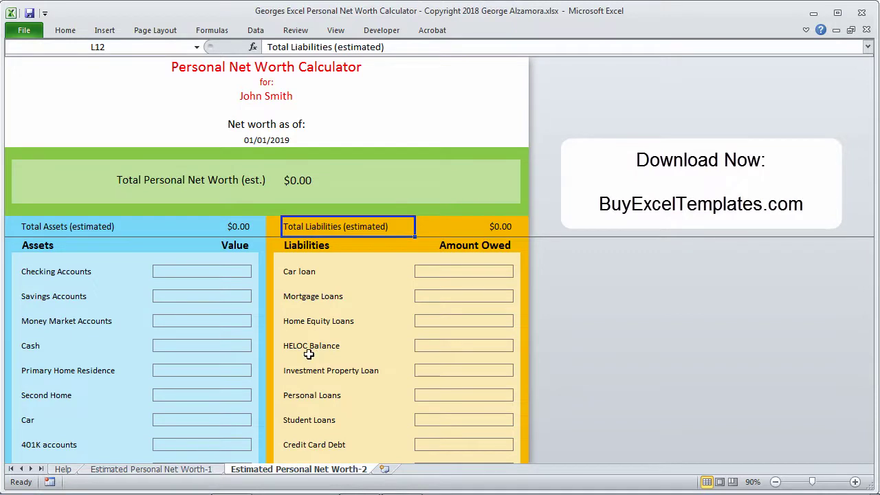
pyautogui.press('Down')
pyautogui.press('Down')
pyautogui.press('Down')
pyautogui.press('Down')
pyautogui.press('Down')
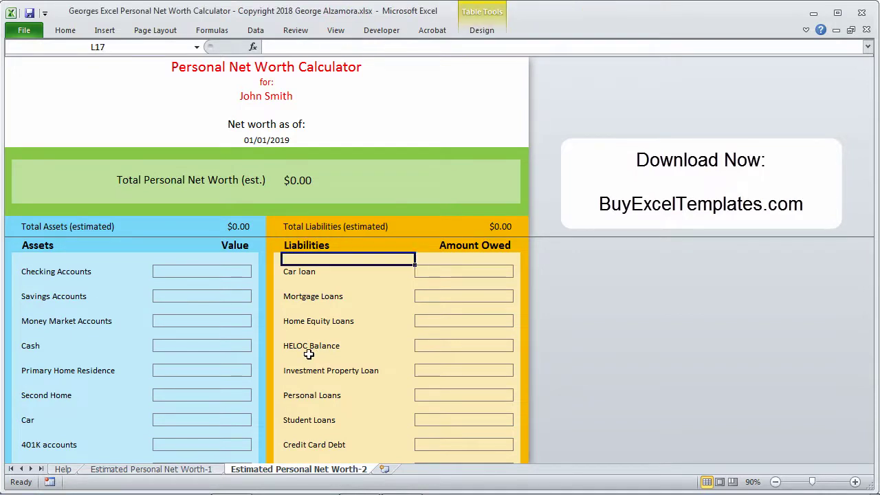
pyautogui.press('Down')
pyautogui.press('Down')
pyautogui.press('Down')
pyautogui.press('Down')
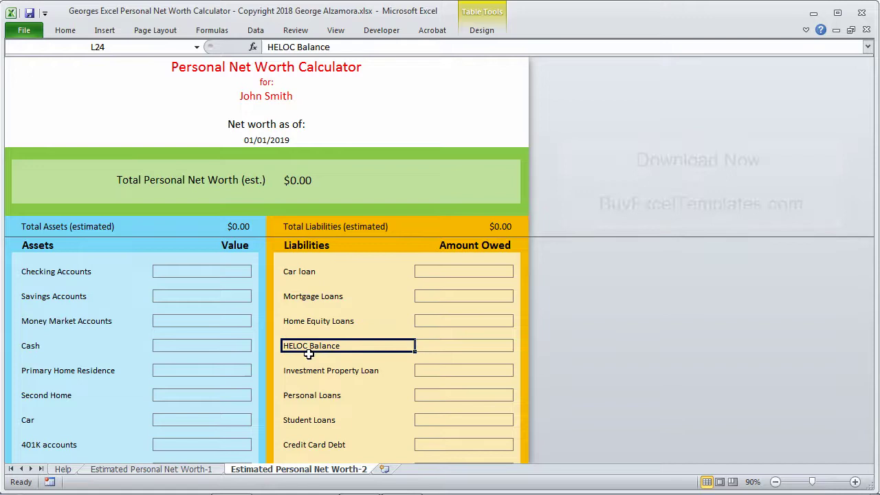
# Try to shorten the Checking Accounts label in the Assets list to "Checking".
pyautogui.click(71, 268)
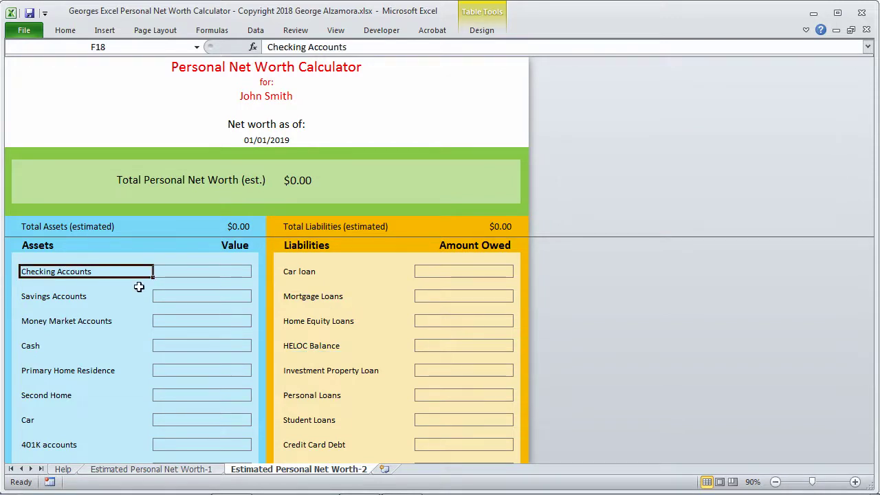
pyautogui.press('Down')
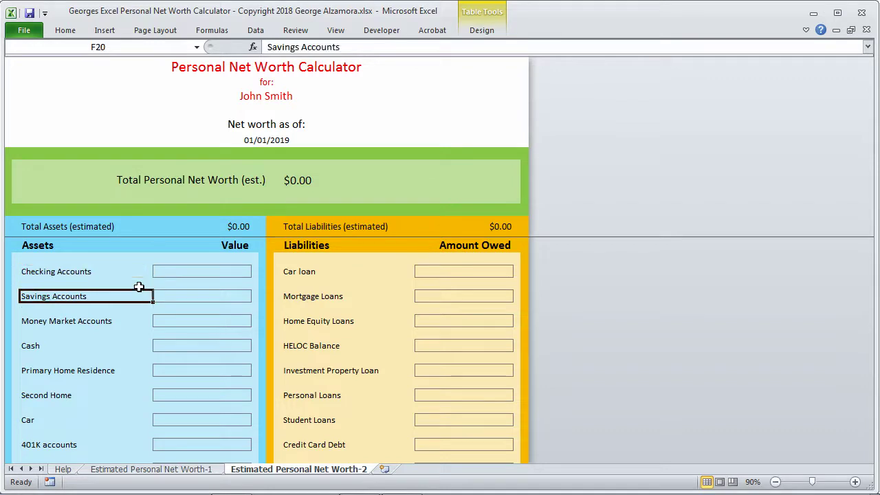
pyautogui.press('Up')
pyautogui.press('F2')
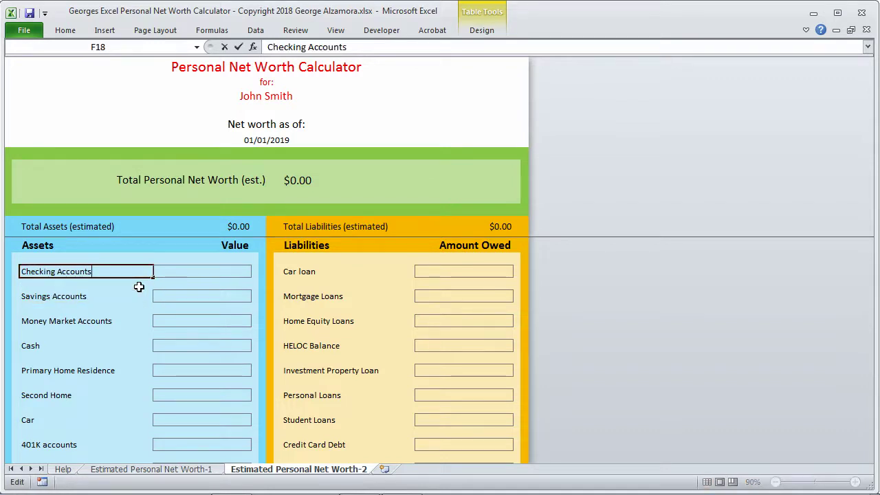
pyautogui.press('BackSpace')
pyautogui.press('BackSpace')
pyautogui.press('BackSpace')
pyautogui.press('BackSpace')
pyautogui.press('BackSpace')
pyautogui.press('BackSpace')
pyautogui.press('BackSpace')
pyautogui.press('BackSpace')
pyautogui.press('BackSpace')
pyautogui.press('BackSpace')
pyautogui.press('BackSpace')
pyautogui.press('BackSpace')
pyautogui.press('BackSpace')
pyautogui.press('BackSpace')
pyautogui.press('BackSpace')
pyautogui.press('BackSpace')
pyautogui.press('BackSpace')
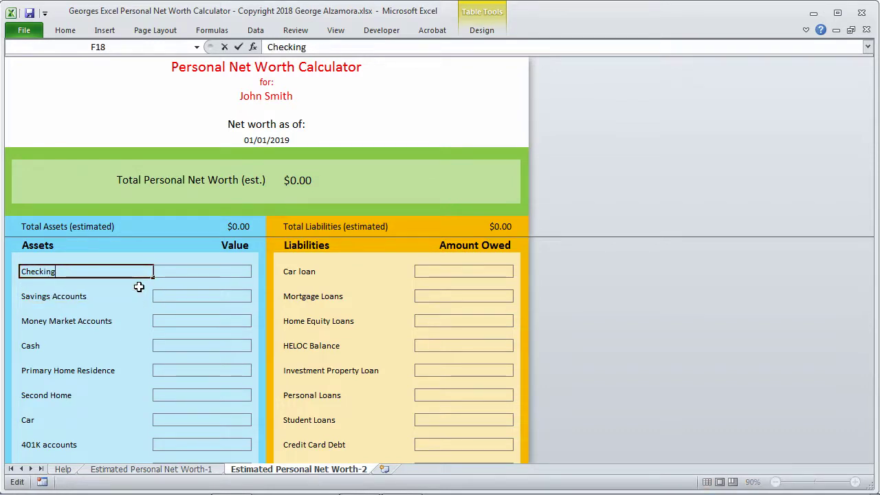
pyautogui.press('Escape')
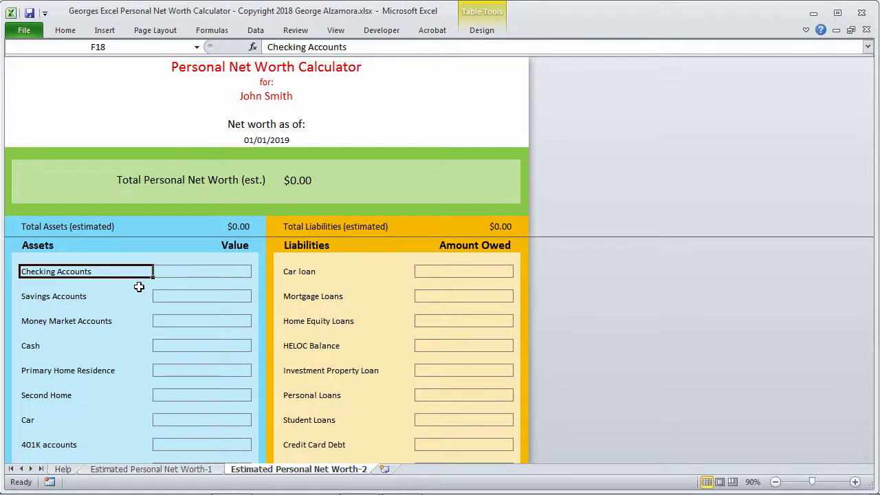
pyautogui.press('F2')
pyautogui.press('BackSpace')
pyautogui.press('BackSpace')
pyautogui.press('BackSpace')
pyautogui.press('BackSpace')
pyautogui.press('BackSpace')
pyautogui.press('BackSpace')
pyautogui.press('BackSpace')
pyautogui.press('BackSpace')
pyautogui.press('BackSpace')
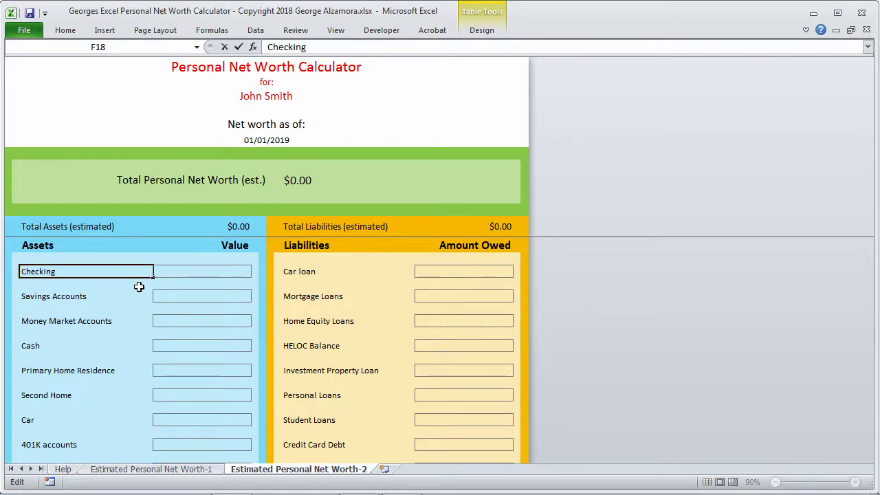
pyautogui.press('Escape')
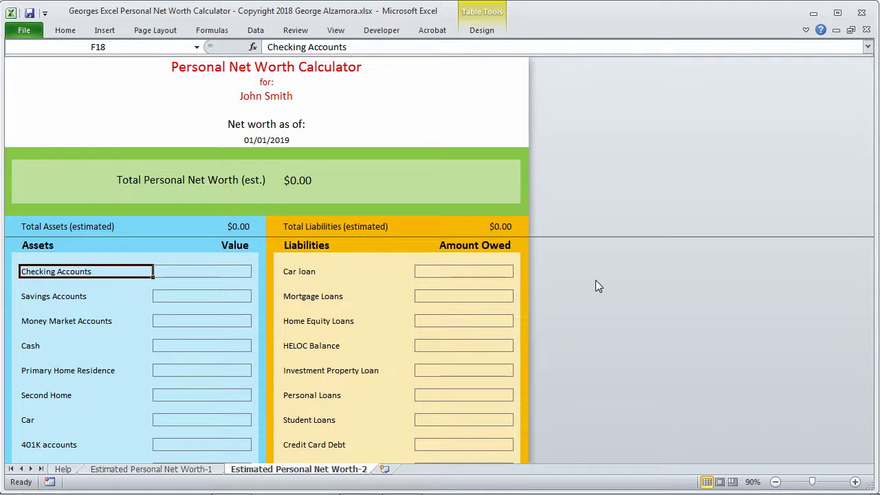
# Enter 5,000 as the Checking Accounts value and check the estimated total assets and total net worth formulas.
pyautogui.press('Tab')
pyautogui.write('5')
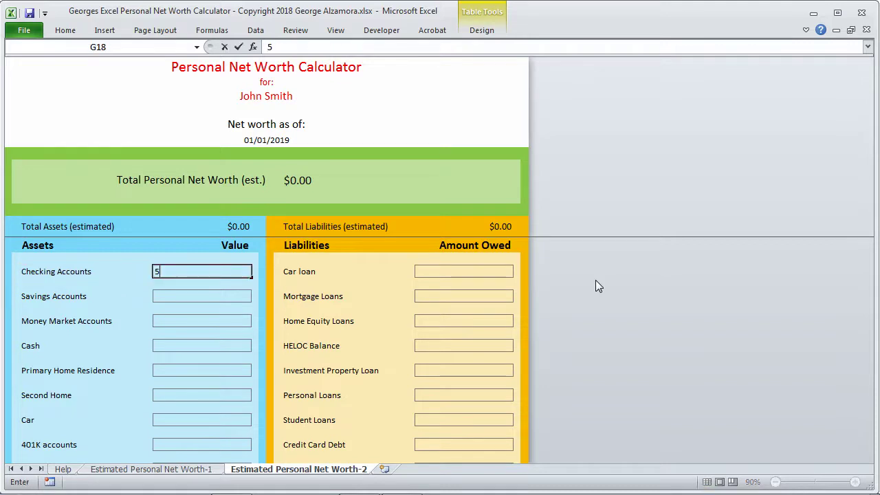
pyautogui.write(',000')
pyautogui.press('Return')
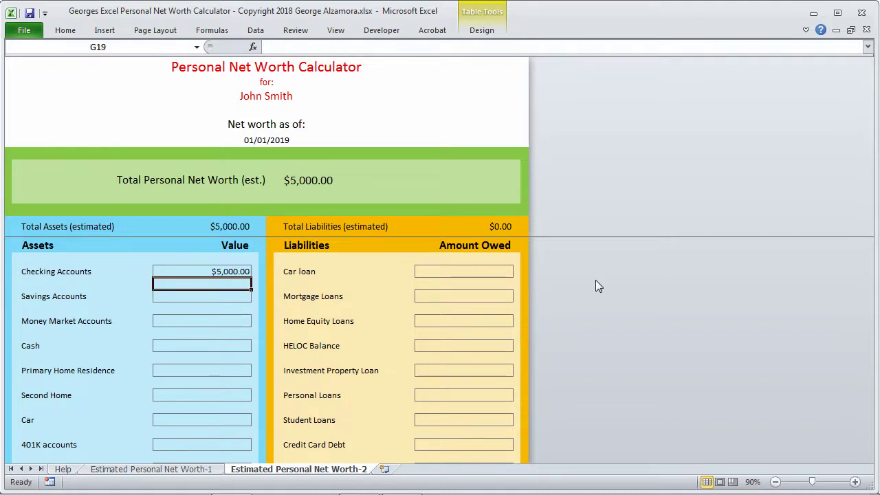
pyautogui.click(89, 229)
pyautogui.click(188, 227)
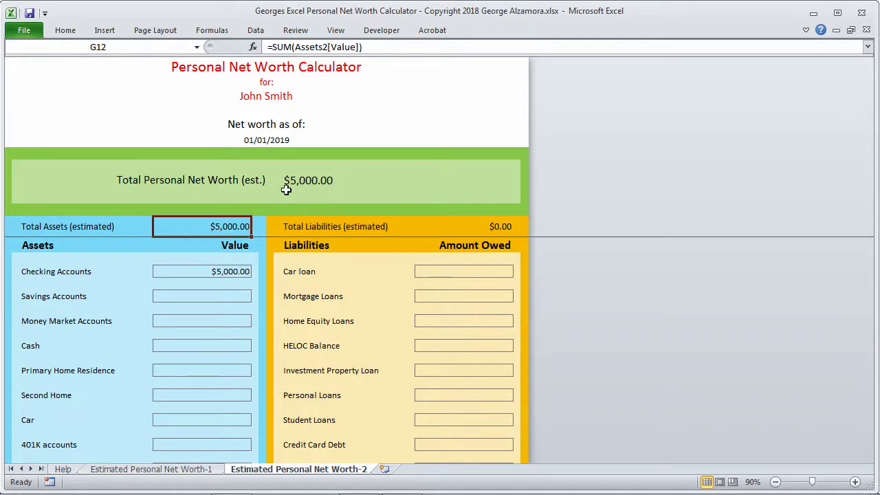
pyautogui.click(314, 179)
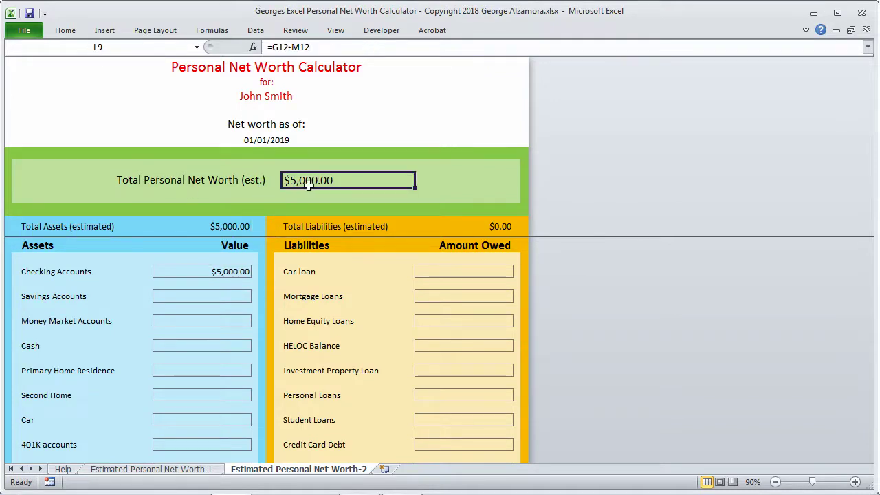
# Enter 10000 as the Savings Accounts value in the Assets list.
pyautogui.click(205, 296)
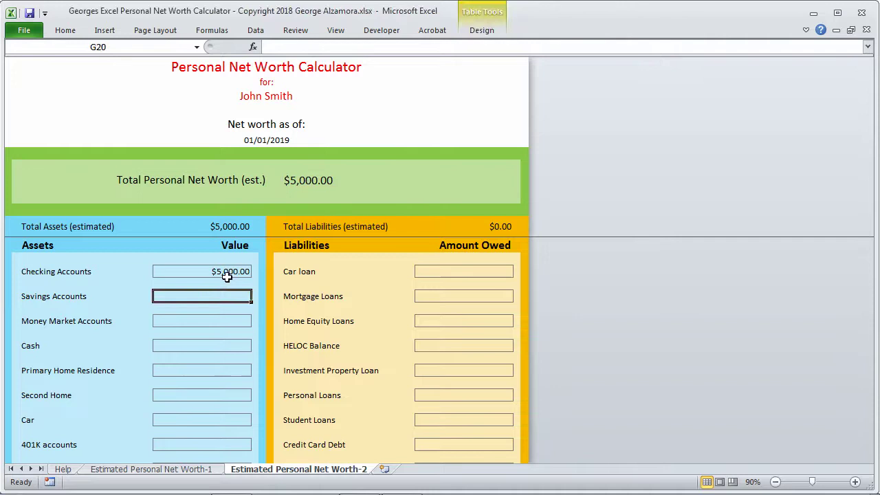
pyautogui.write('10000')
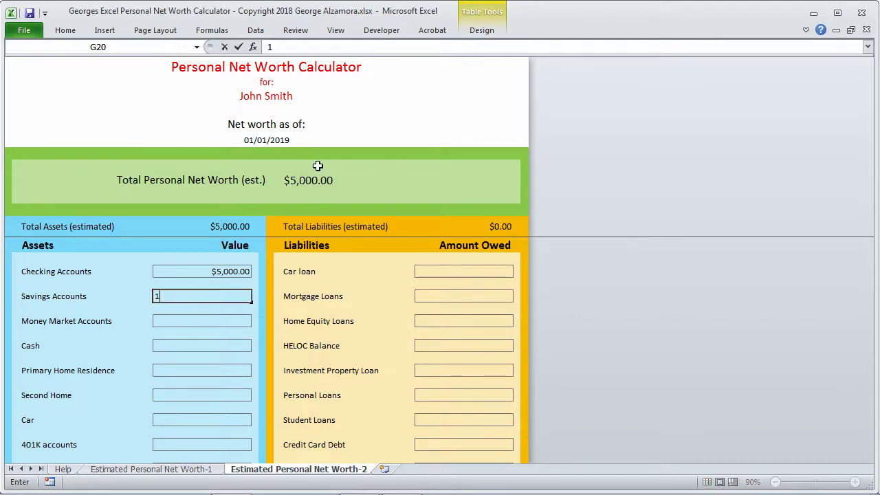
pyautogui.press('Return')
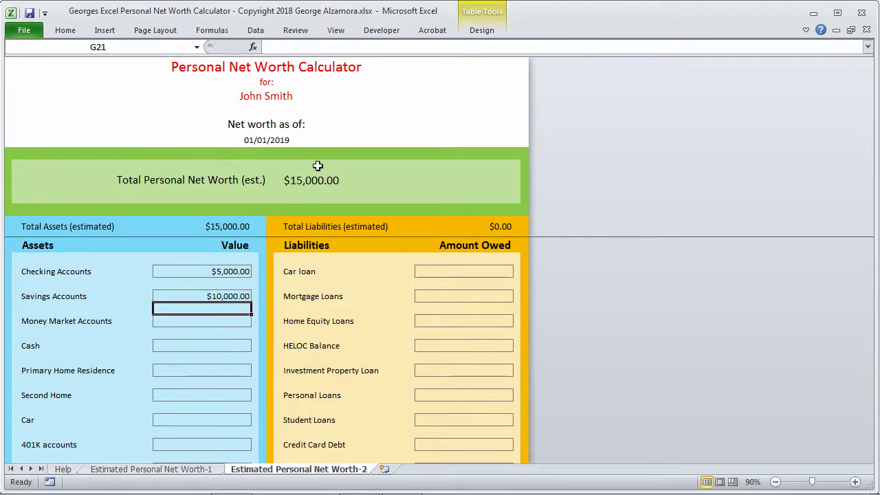
# Enter 500 as the Money Market Accounts value in the Assets list.
pyautogui.press('Down')
pyautogui.press('Down')
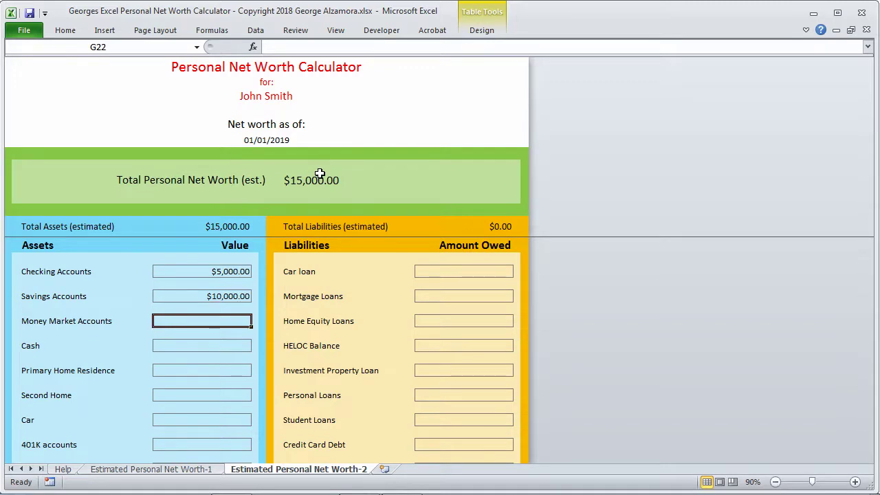
pyautogui.write('5')
pyautogui.press('Escape')
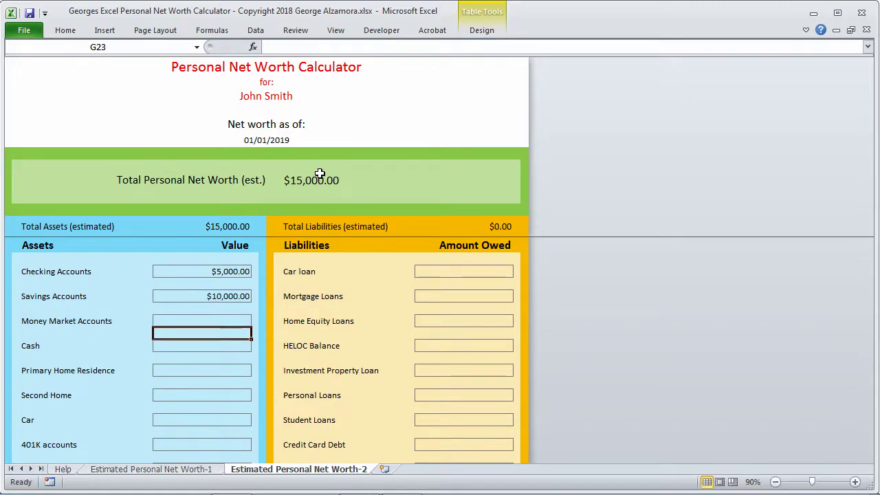
pyautogui.press('Up')
pyautogui.write('500')
pyautogui.press('Return')
# Enter 500 as the Cash value in the Assets list and check the net worth date.
pyautogui.press('Down')
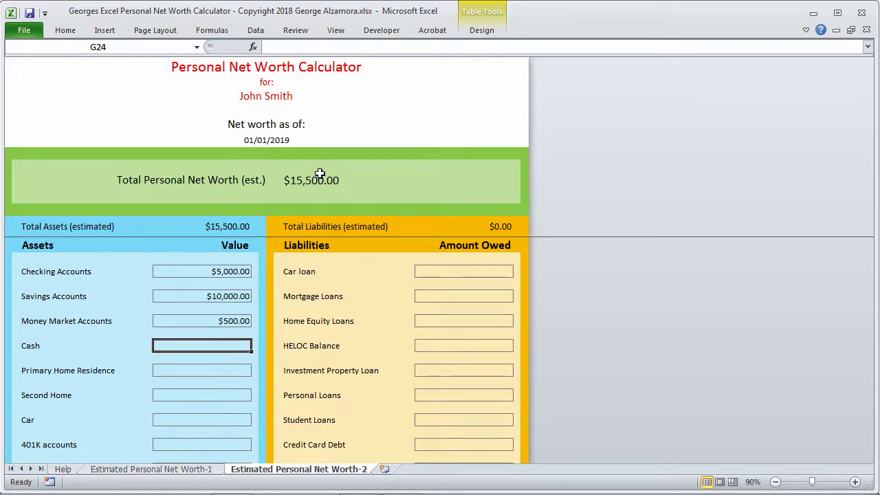
pyautogui.write('500')
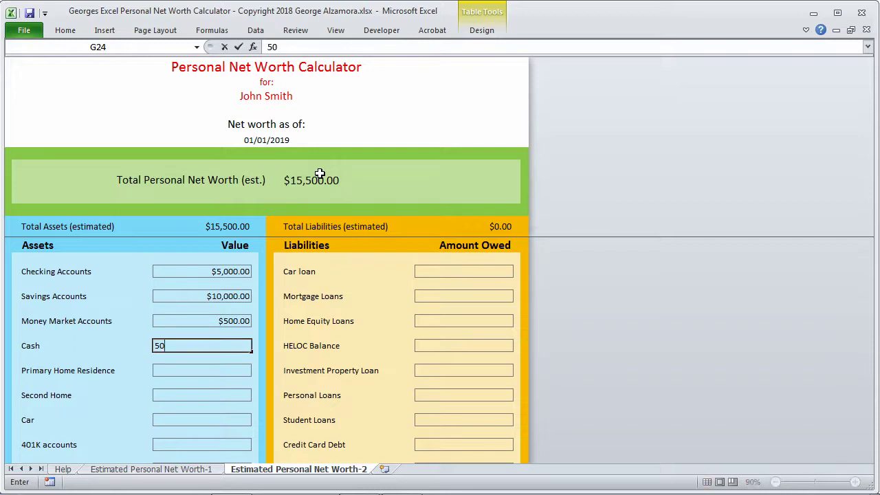
pyautogui.press('Return')
pyautogui.click(398, 140)
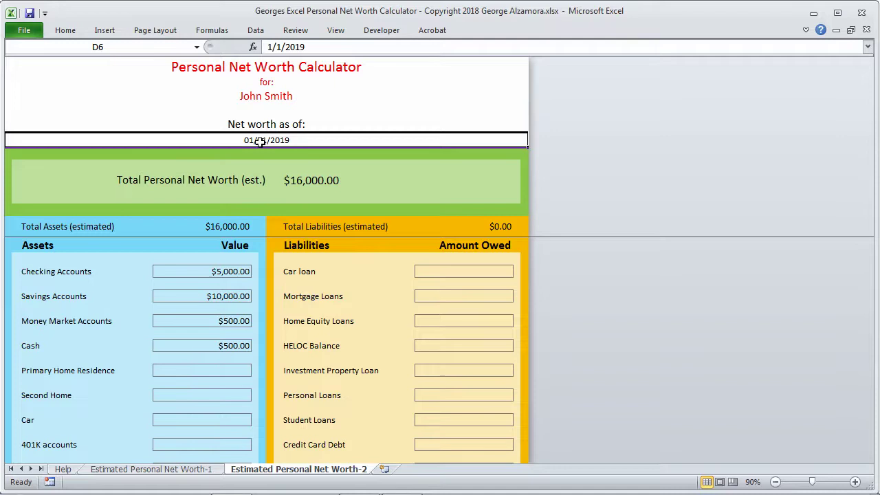
# Enter 250,000 as the Primary Home Residence value in the Assets list.
pyautogui.click(212, 370)
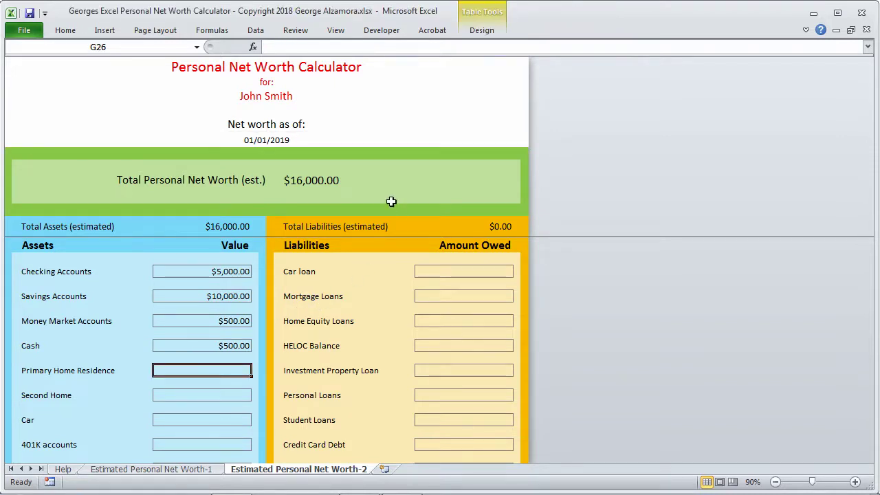
pyautogui.write('250')
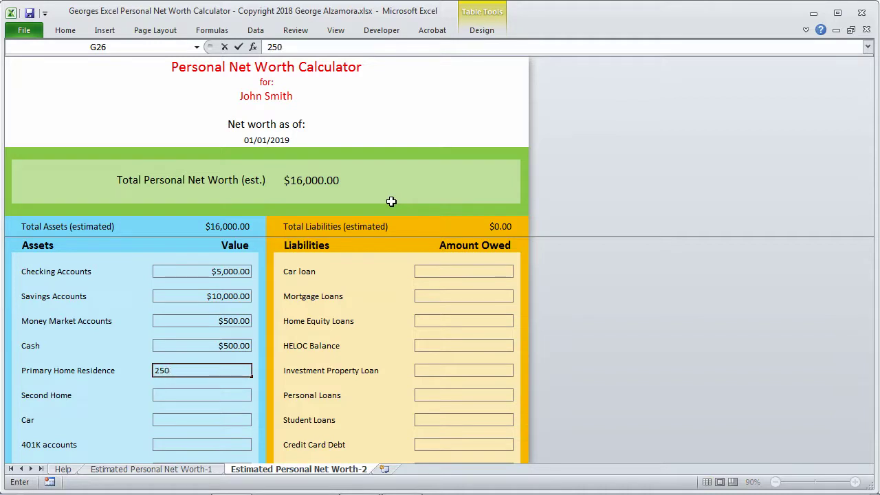
pyautogui.write(',000')
pyautogui.press('Return')
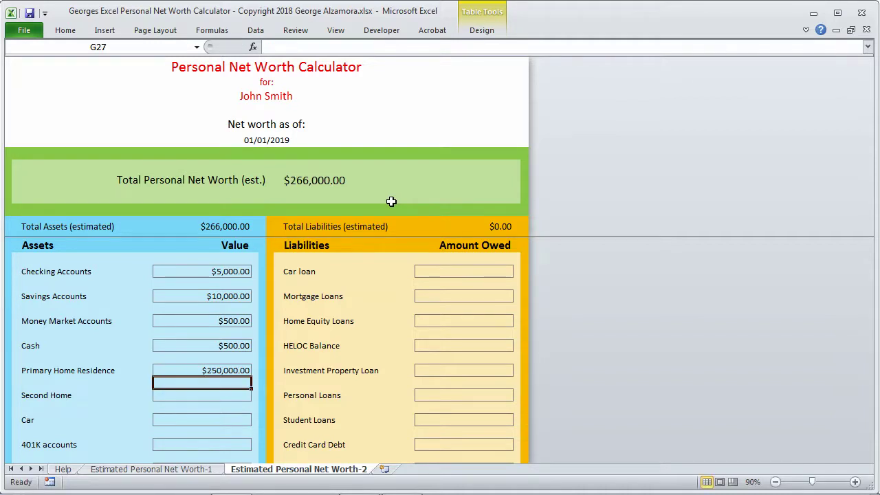
# Leave the Second Home value blank and enter 15,000 as the Car value in the Assets list.
pyautogui.press('Return')
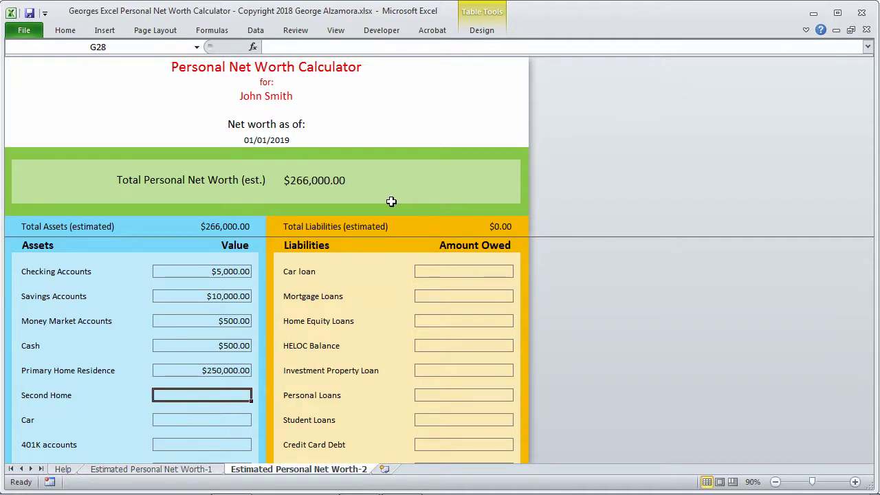
pyautogui.press('Return')
pyautogui.press('Return')
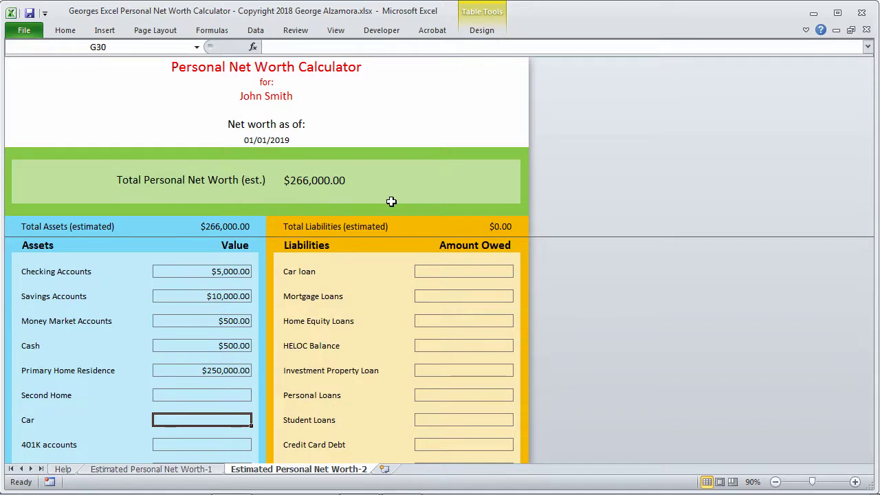
pyautogui.write('15')
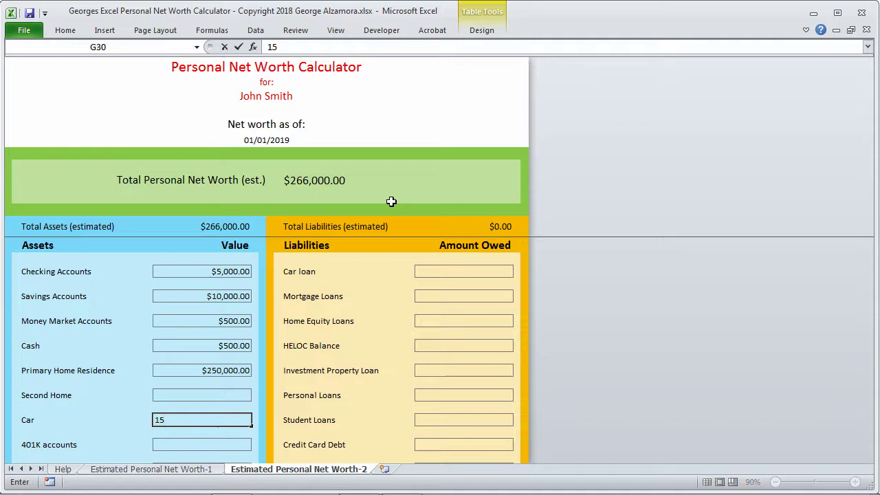
pyautogui.write(',000')
pyautogui.press('Return')
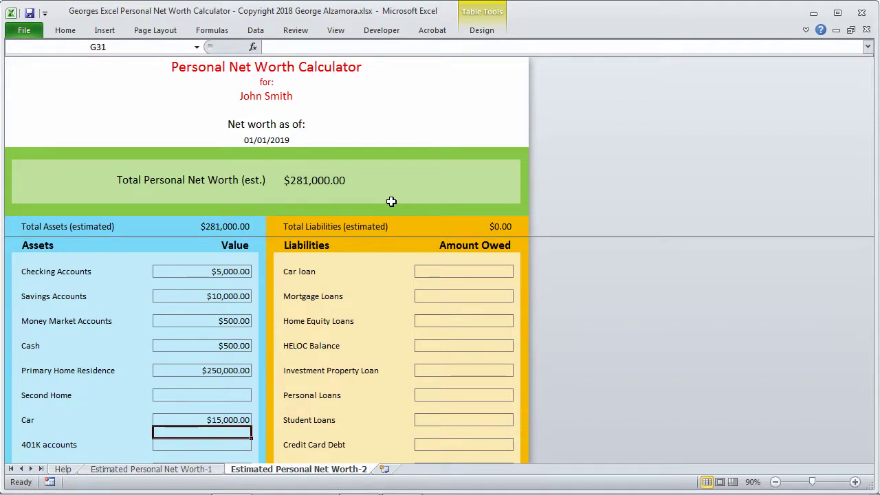
# Enter 20000 as the 401K accounts value and check the estimated total assets and total net worth formulas.
pyautogui.press('Return')
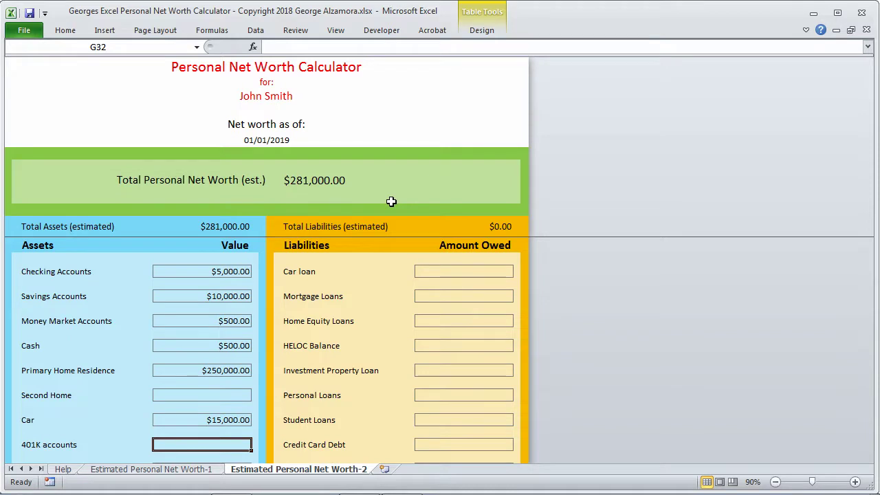
pyautogui.write('20000')
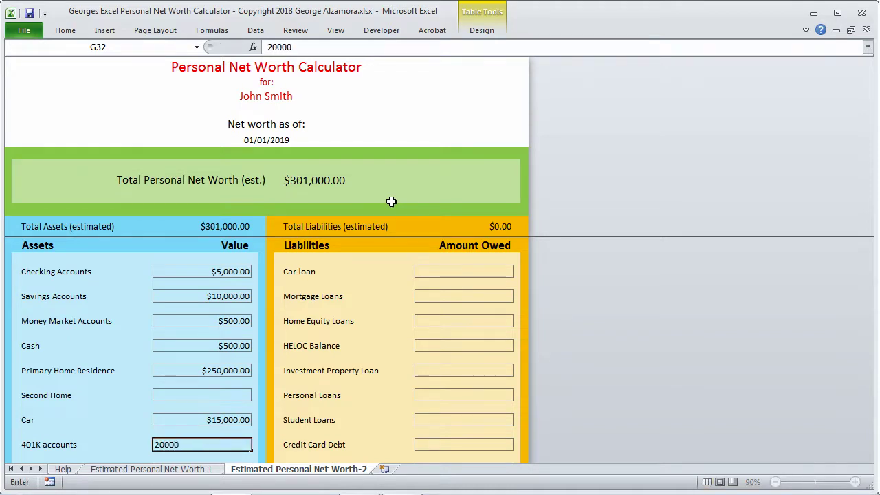
pyautogui.press('Up')
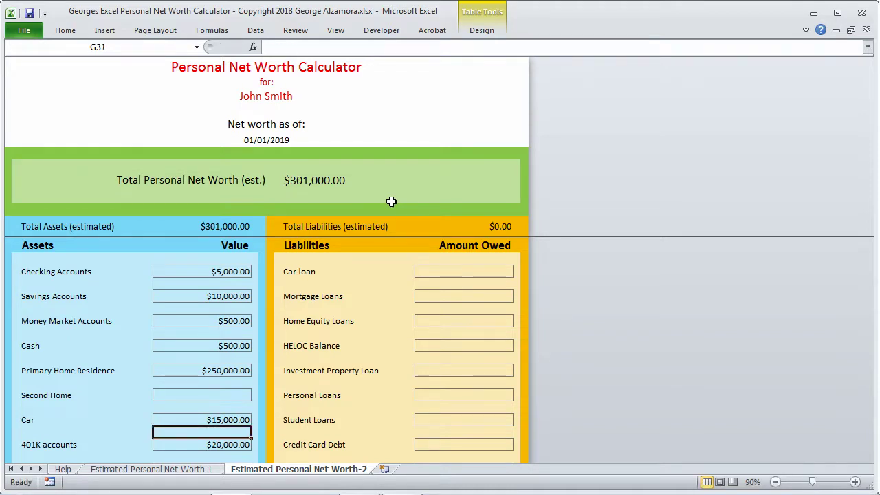
pyautogui.click(197, 228)
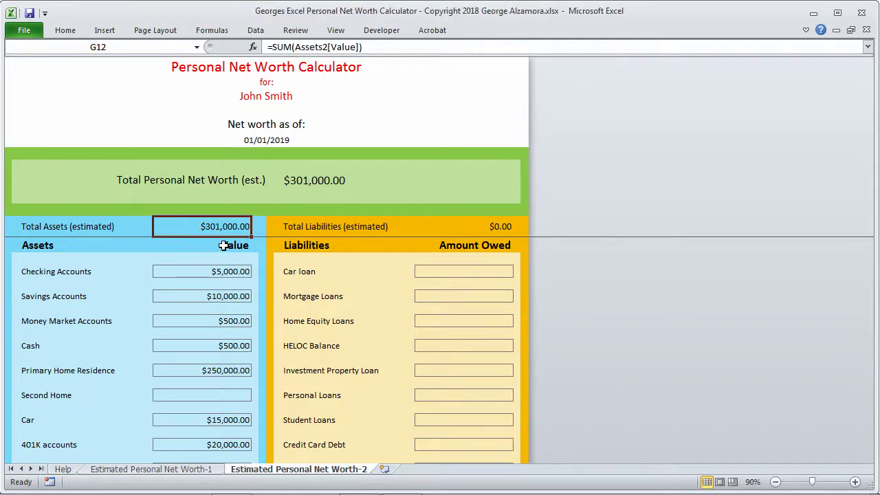
pyautogui.click(327, 182)
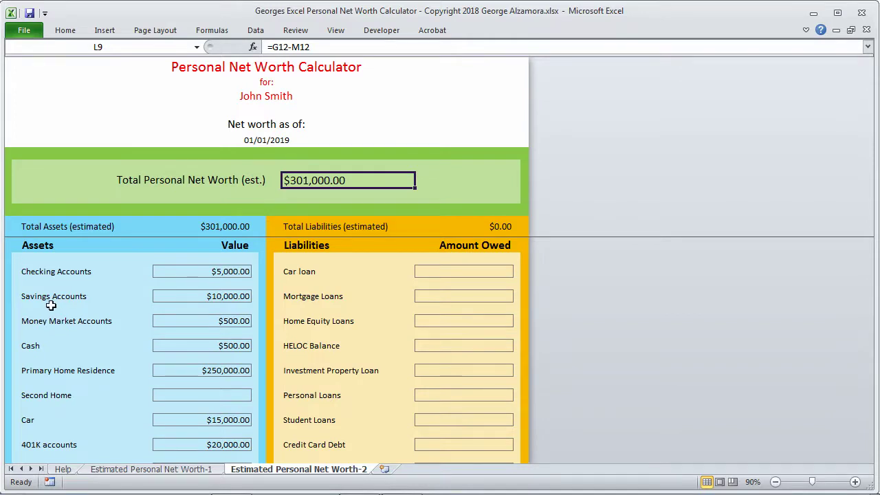
# Check the estimated total liabilities formula and enter 10000 as the Car loan amount owed.
pyautogui.click(325, 242)
pyautogui.press('Up')
pyautogui.press('Right')
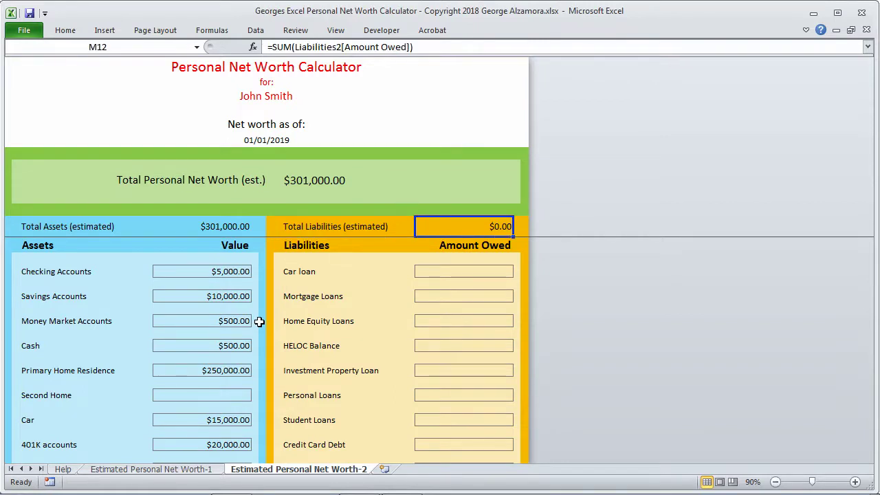
pyautogui.press('Down')
pyautogui.press('Down')
pyautogui.press('Down')
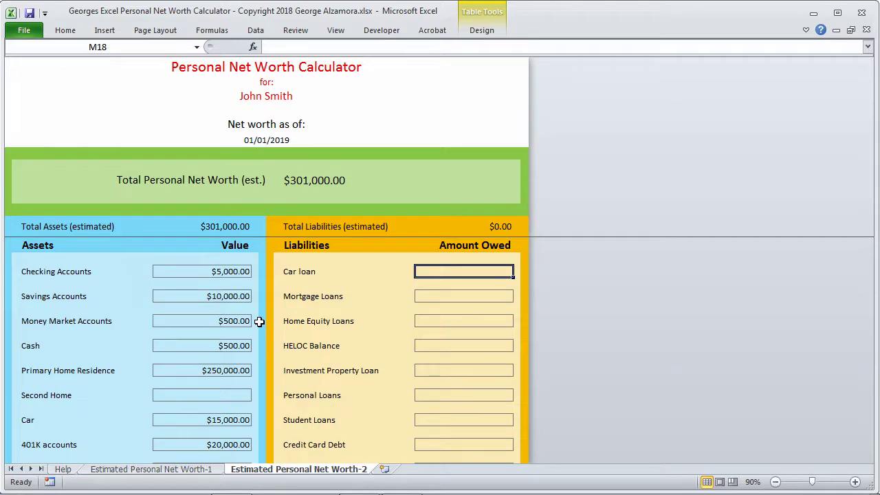
pyautogui.write('10000')
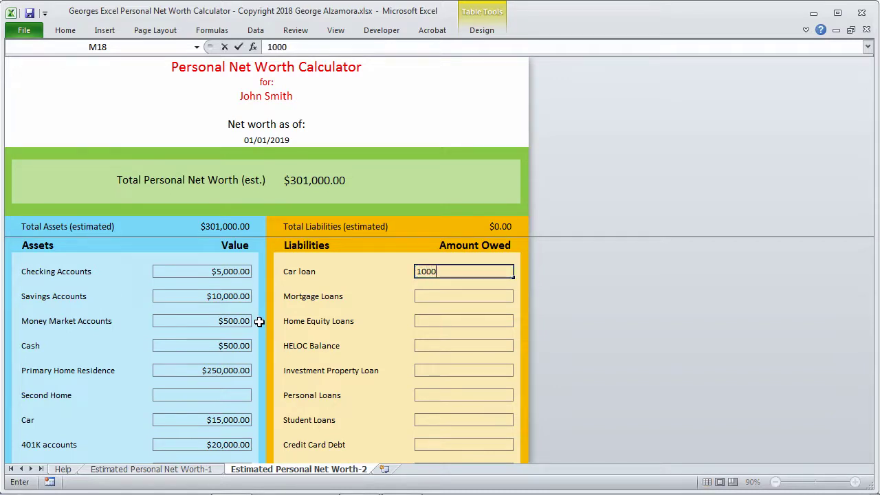
pyautogui.press('Return')
pyautogui.press('Up')
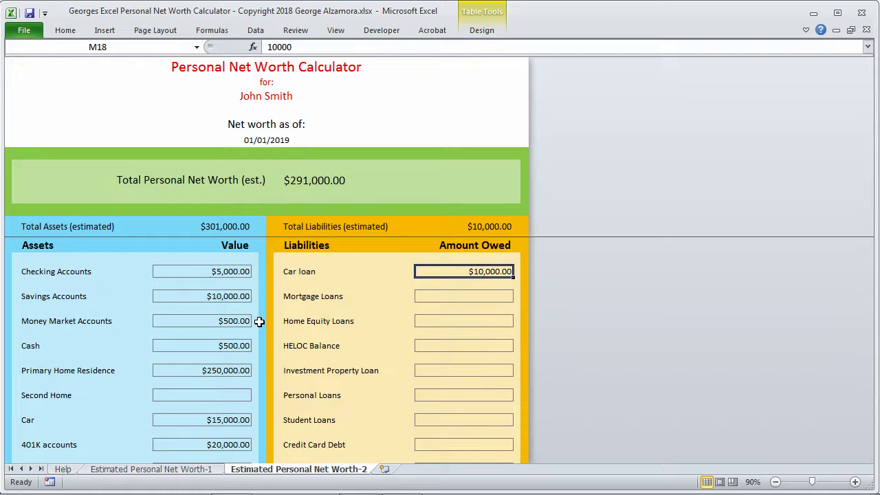
# Check the net worth date against the Car loan entry and enter 100,000 as the Mortgage Loans amount owed.
pyautogui.click(284, 141)
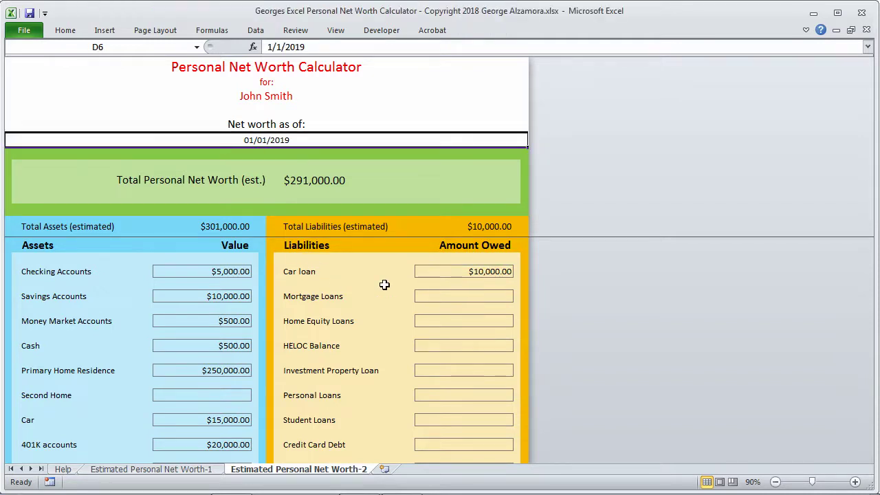
pyautogui.click(487, 275)
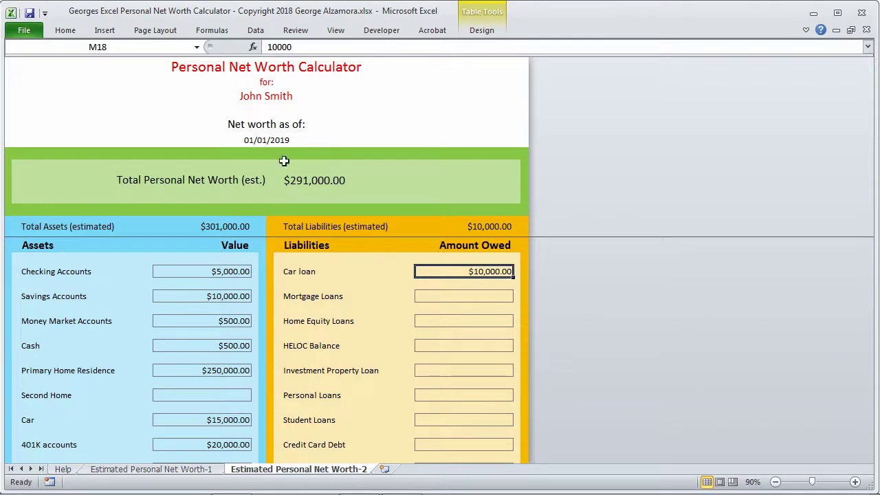
pyautogui.click(275, 141)
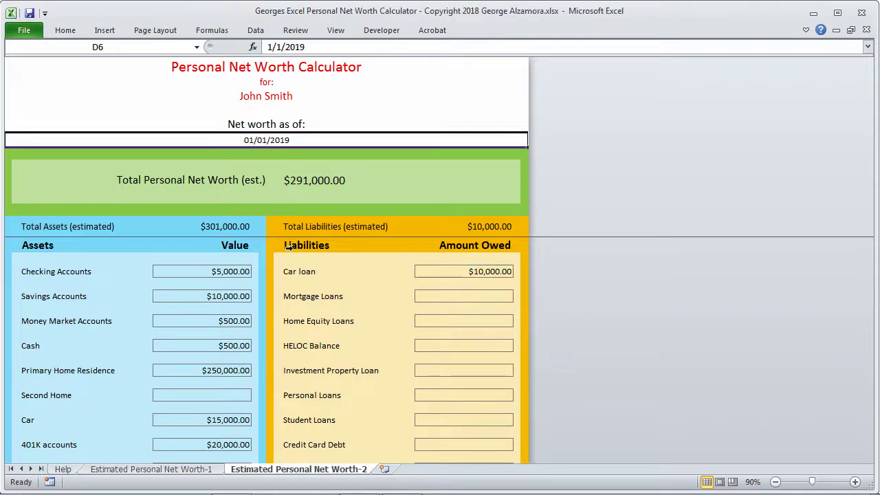
pyautogui.click(460, 299)
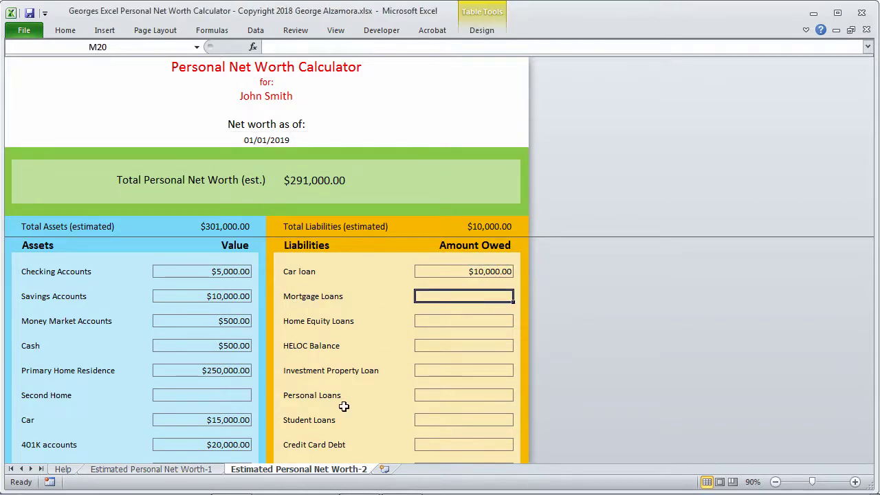
pyautogui.write('1')
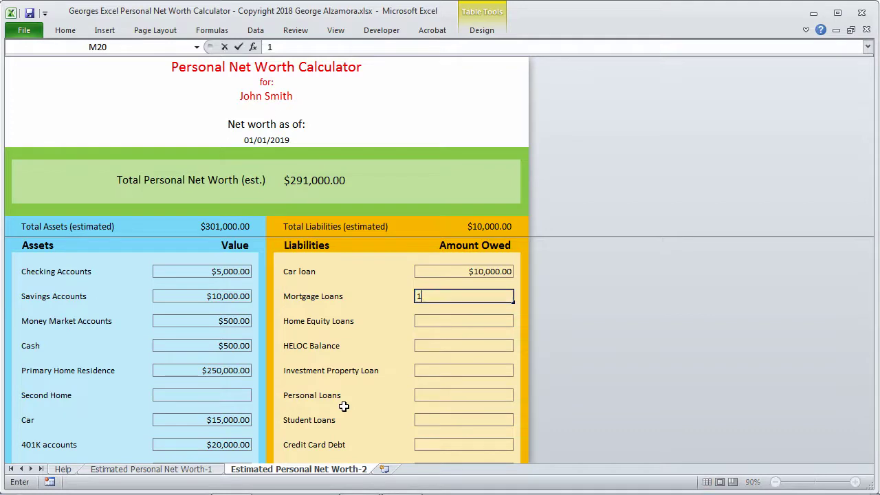
pyautogui.write('00,000')
pyautogui.press('Return')
pyautogui.press('Up')
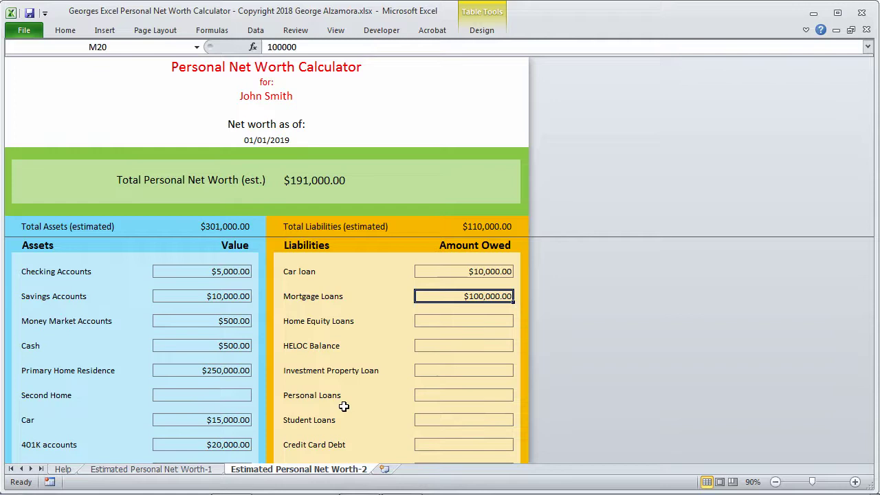
# Enter 50000 as the Home Equity Loans amount owed in the Liabilities list.
pyautogui.press('Down')
pyautogui.press('Down')
pyautogui.write('5')
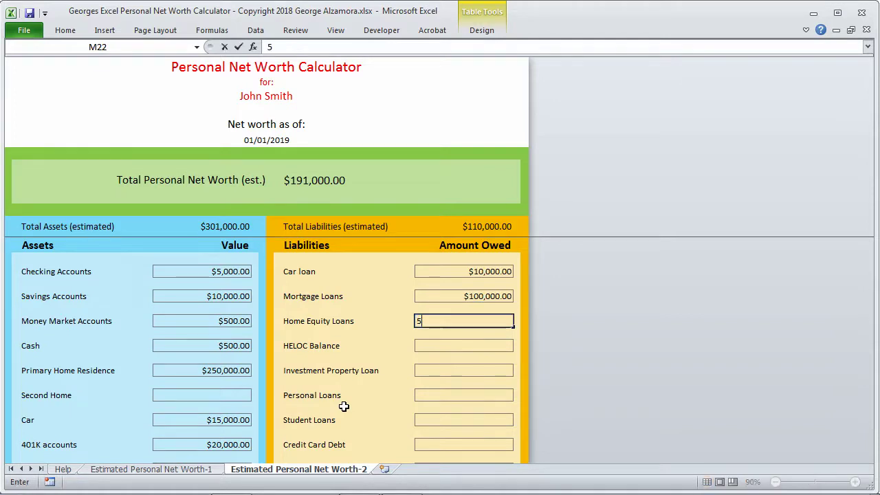
pyautogui.write('0000')
pyautogui.press('Return')
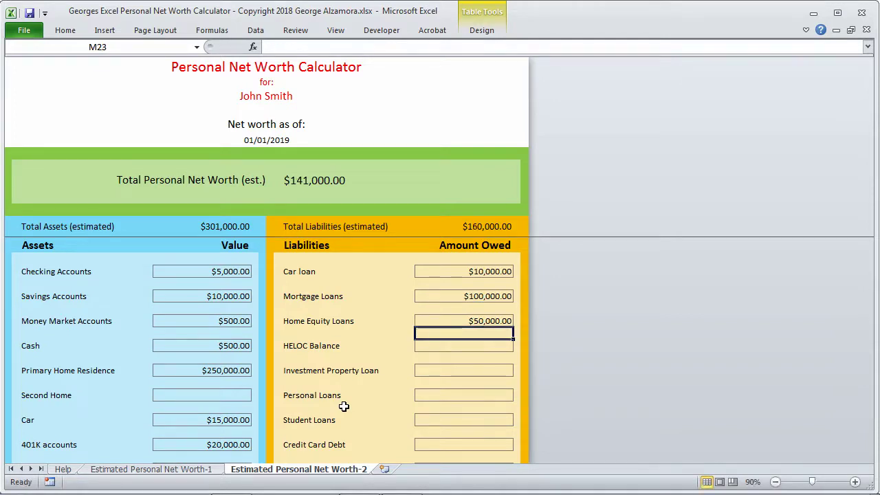
# Skip the HELOC, investment property and personal loan rows and enter 20000 as the Student Loans amount owed.
pyautogui.press('Return')
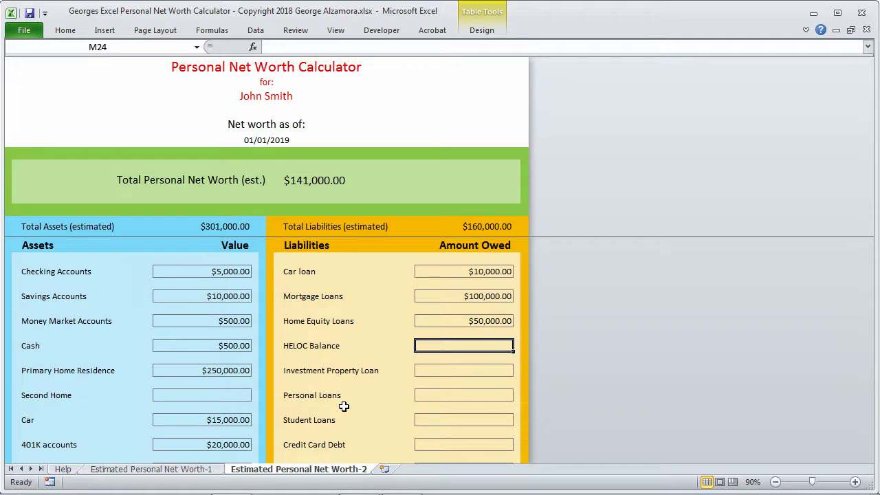
pyautogui.press('Return')
pyautogui.press('Return')
pyautogui.press('Return')
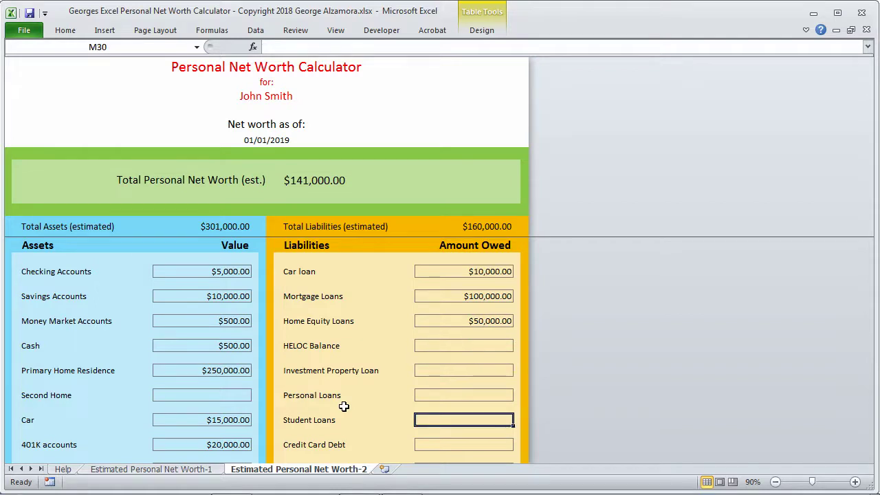
pyautogui.write('20,000')
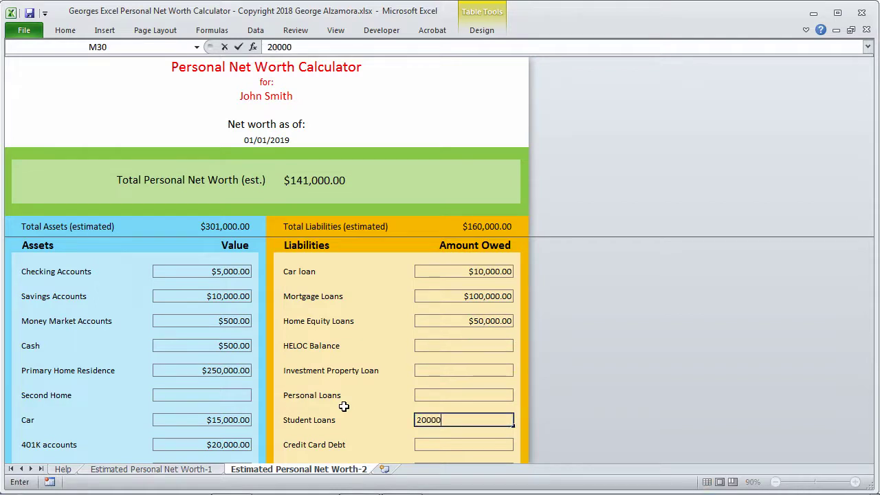
pyautogui.press('Return')
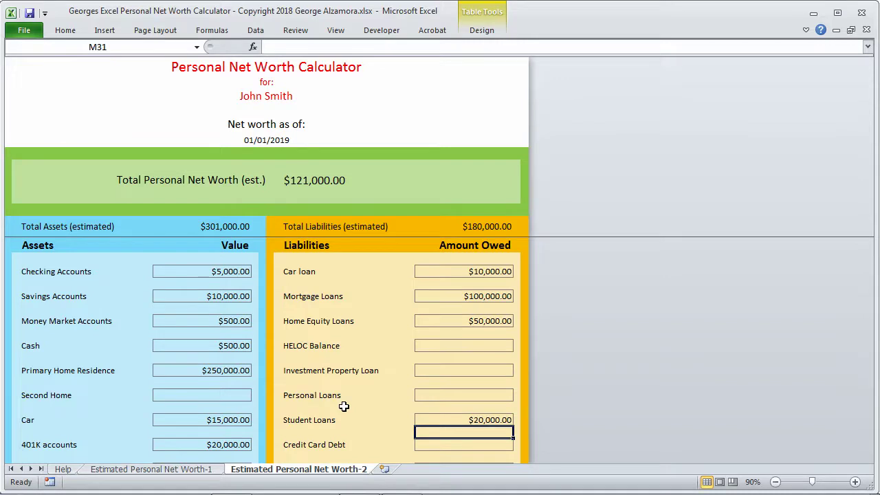
# Enter 1000 as the Credit Card Debt amount owed in the Liabilities list.
pyautogui.press('Return')
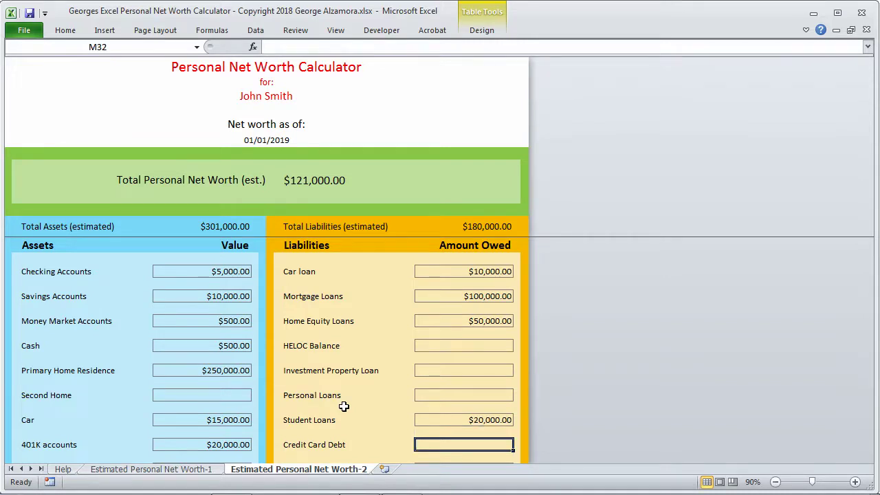
pyautogui.write('1000')
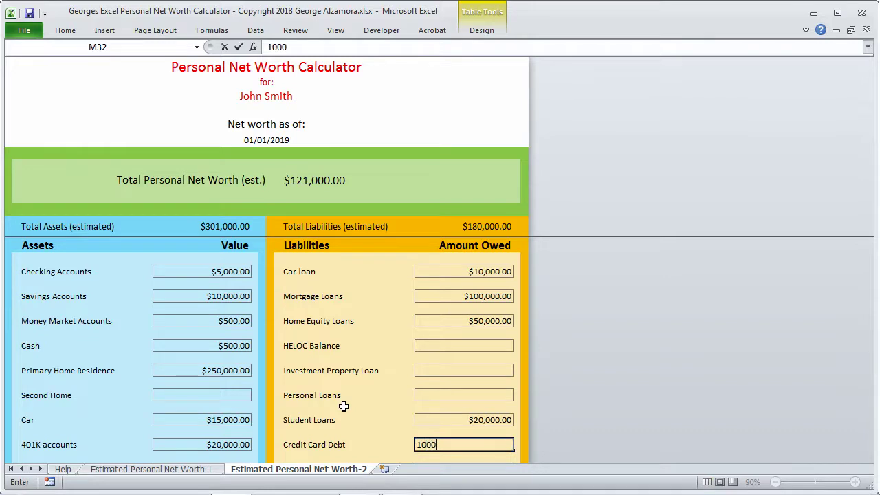
pyautogui.hotkey('ctrl', 'Return')
pyautogui.press('Up')
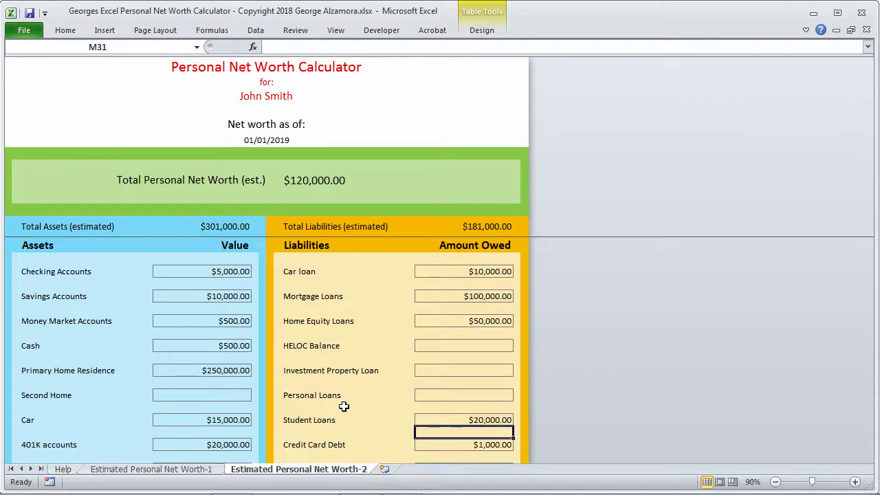
# Review the formulas for estimated total liabilities, total assets and total personal net worth.
pyautogui.click(399, 227)
pyautogui.click(448, 227)
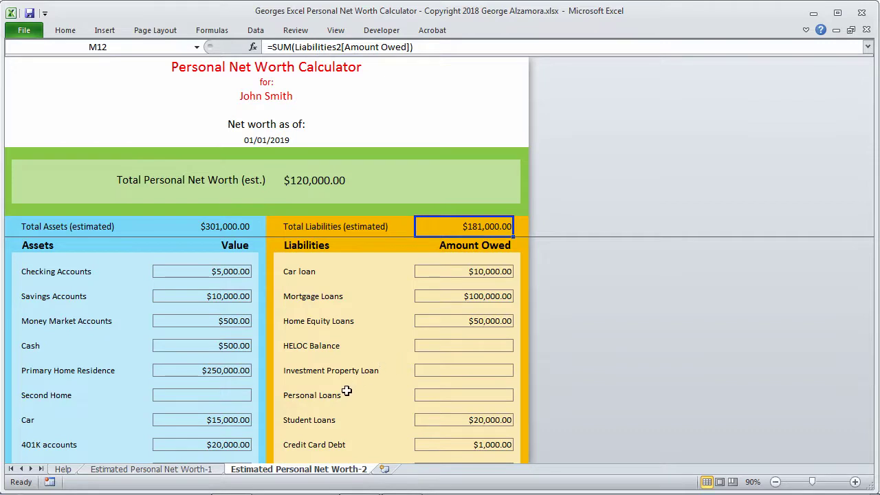
pyautogui.click(203, 224)
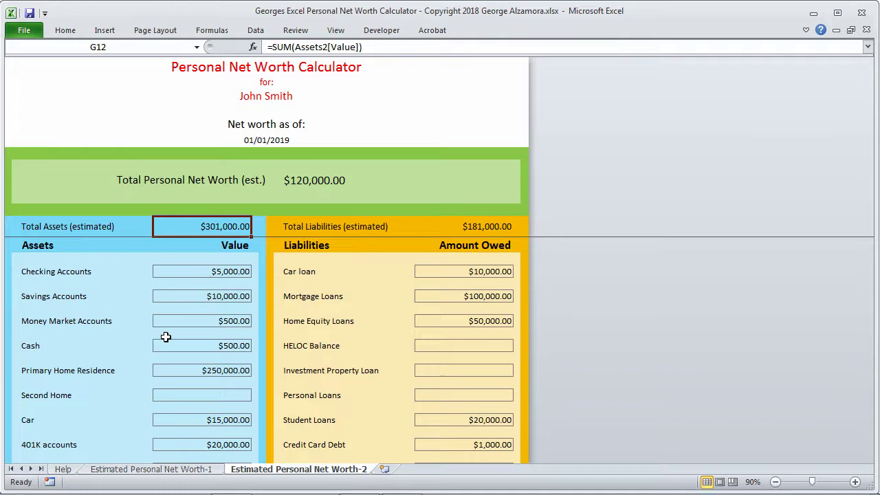
pyautogui.click(496, 229)
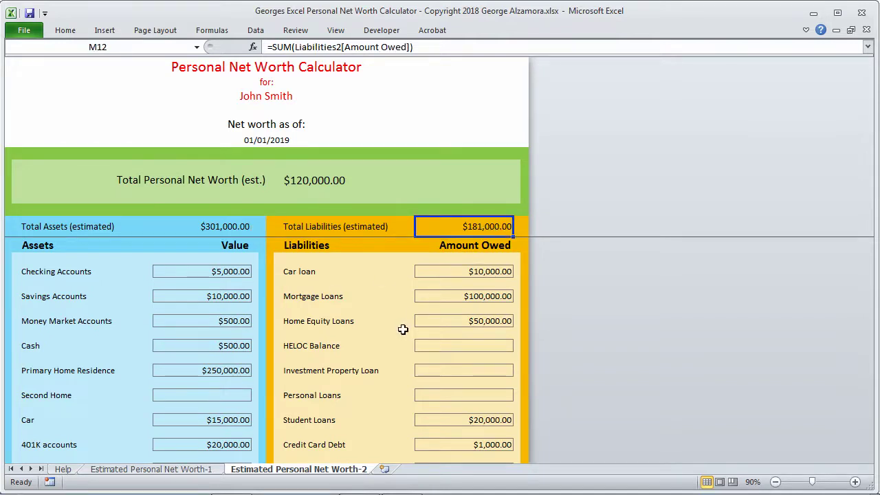
pyautogui.click(284, 178)
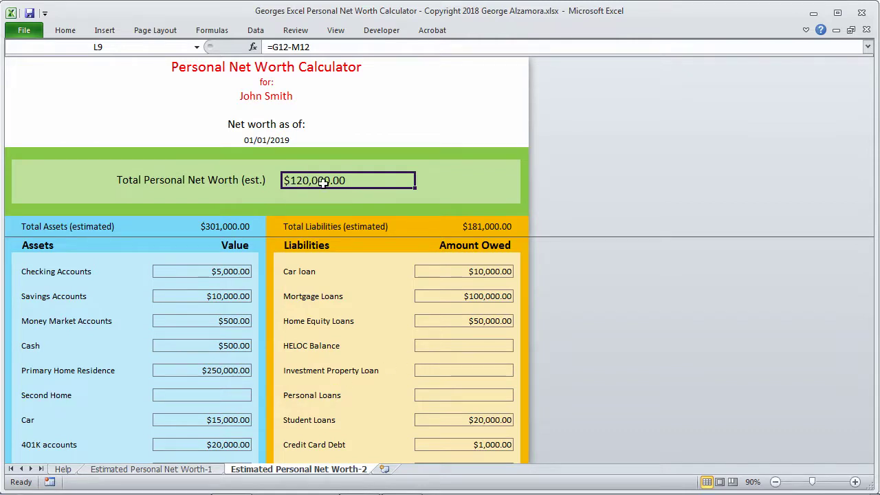
# Look over the amounts owed for the mortgage, home equity and HELOC rows in the Liabilities list.
pyautogui.click(470, 350)
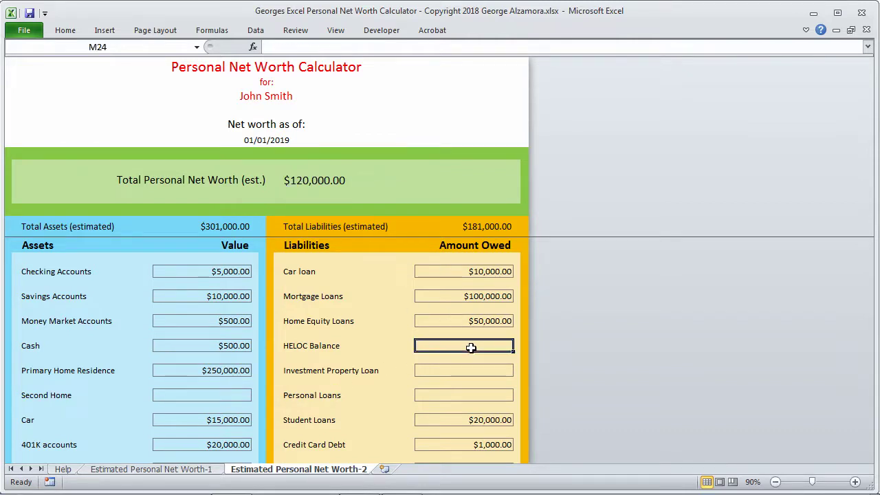
pyautogui.press('Up')
pyautogui.press('Up')
pyautogui.press('Up')
pyautogui.press('Up')
pyautogui.press('Up')
pyautogui.press('Up')
pyautogui.press('Up')
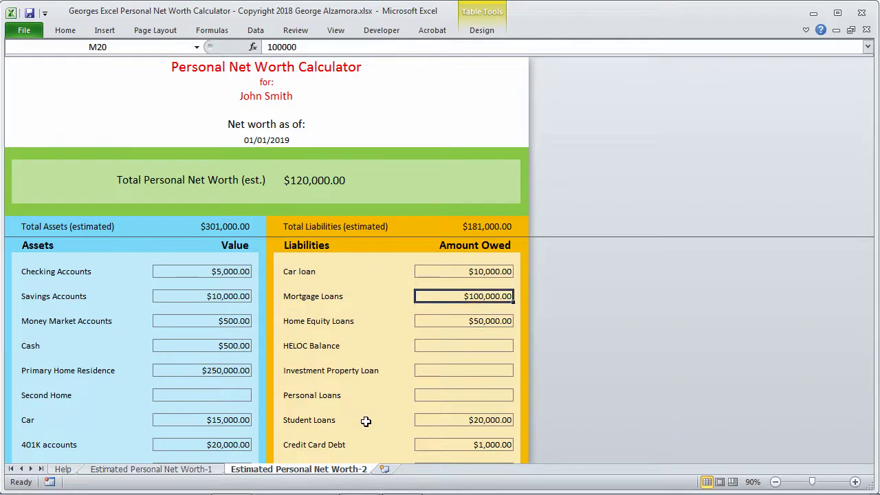
pyautogui.press('Down')
pyautogui.press('Down')
pyautogui.press('Down')
pyautogui.press('Down')
pyautogui.press('Down')
pyautogui.press('Down')
pyautogui.press('Down')
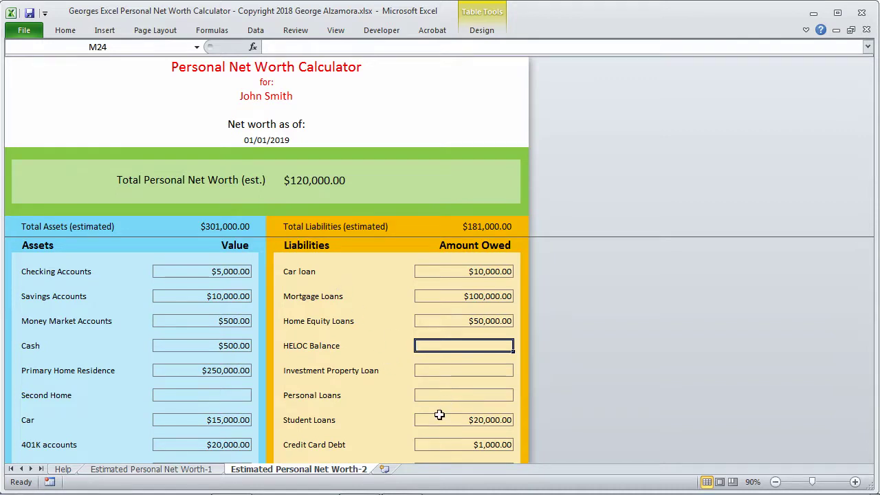
# Try higher Mortgage Loans amounts owed in the Liabilities list, entering 200000 first and then 300000.
pyautogui.click(479, 298)
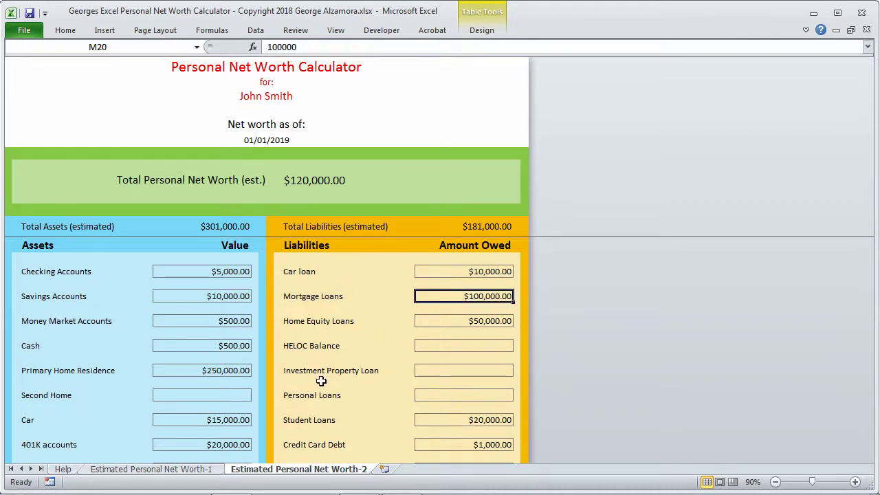
pyautogui.write('200000')
pyautogui.write('30')
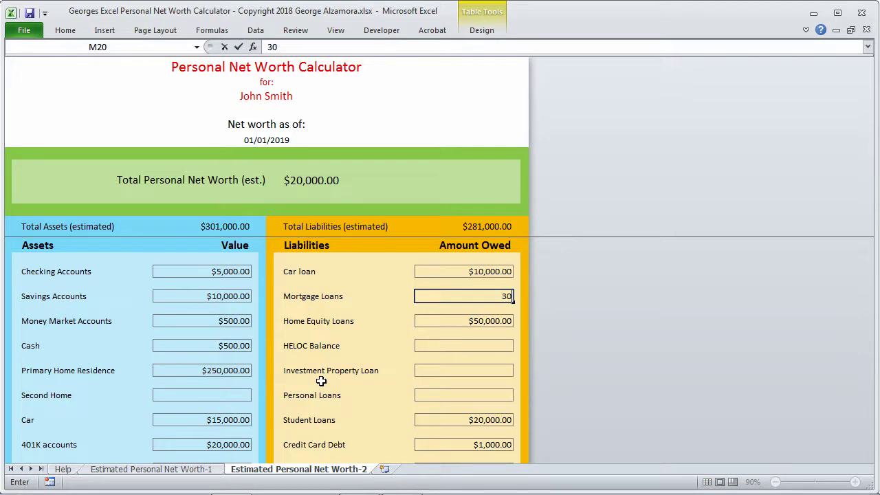
pyautogui.write('0,000')
pyautogui.press('Return')
pyautogui.press('Up')
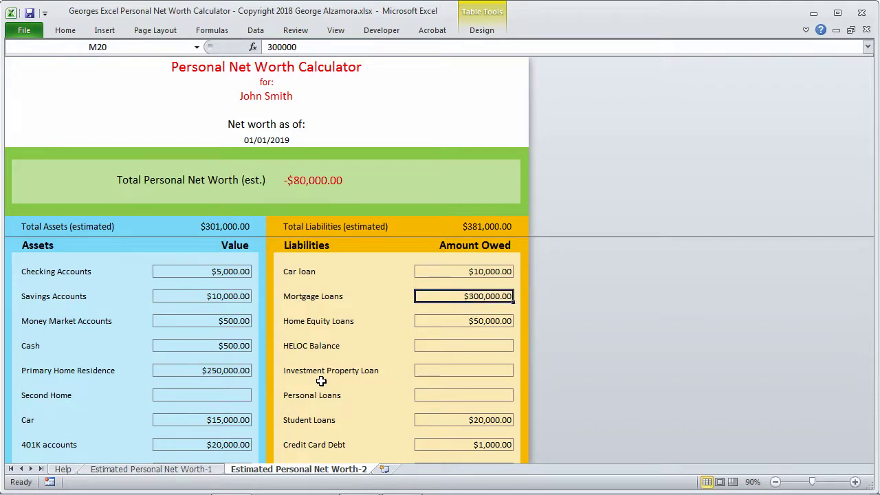
# Check the total personal net worth, total liabilities and total assets against the raised mortgage amount.
pyautogui.click(327, 179)
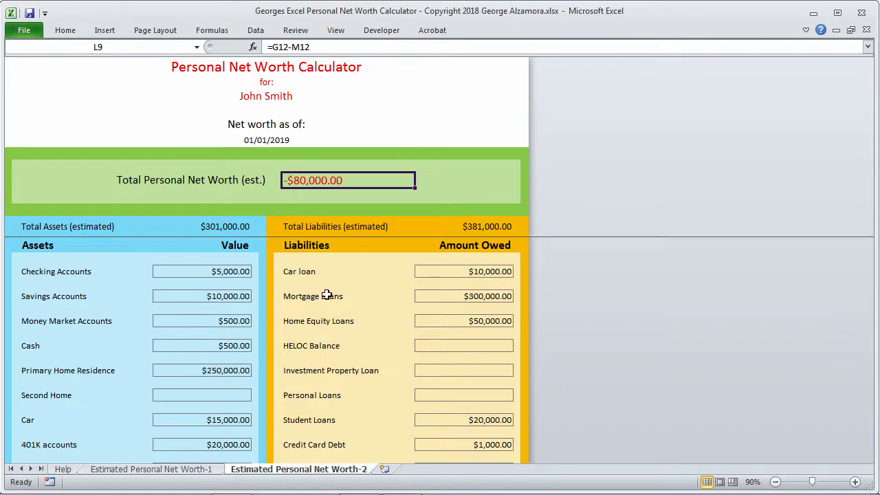
pyautogui.click(478, 230)
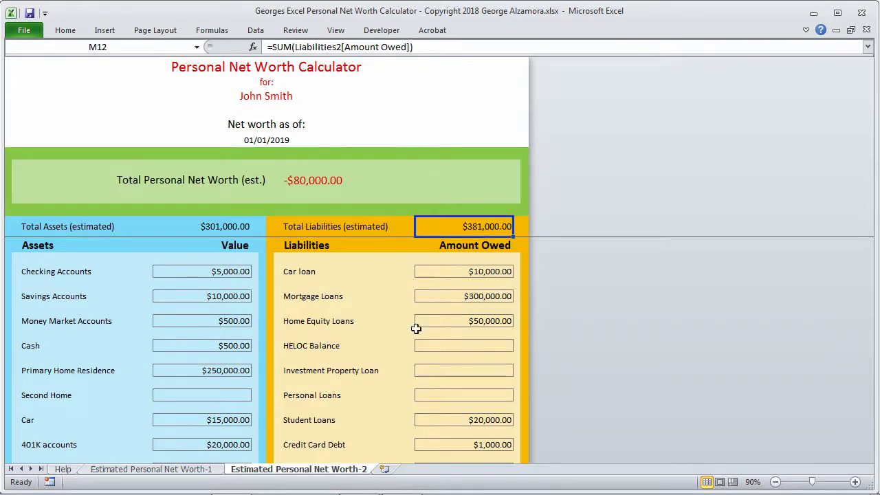
pyautogui.click(206, 226)
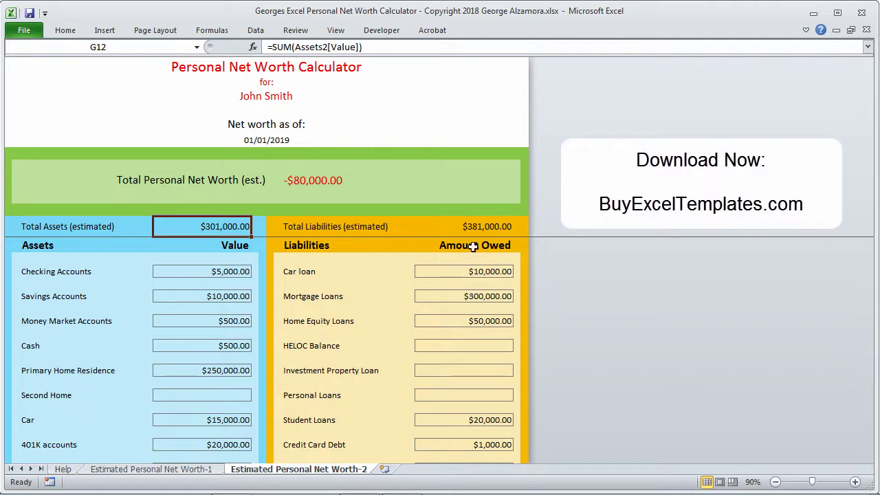
# Set the Mortgage Loans amount owed back to 100000 in the Liabilities list.
pyautogui.click(466, 296)
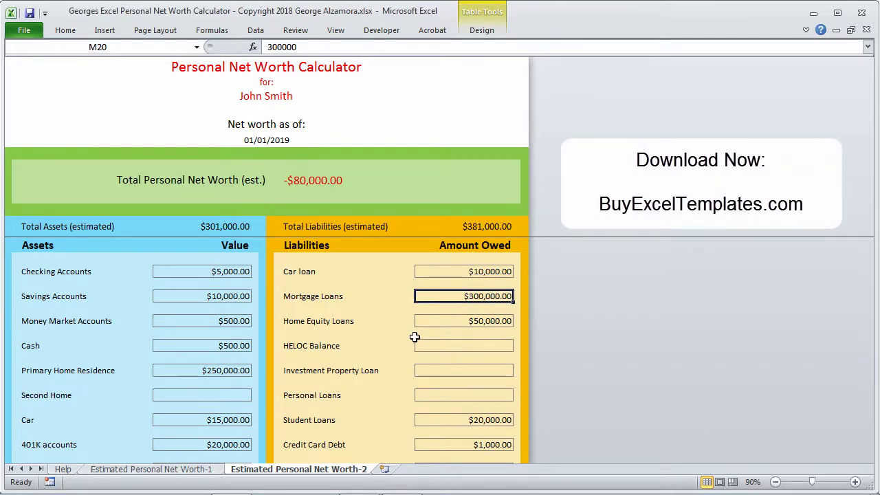
pyautogui.write('100,')
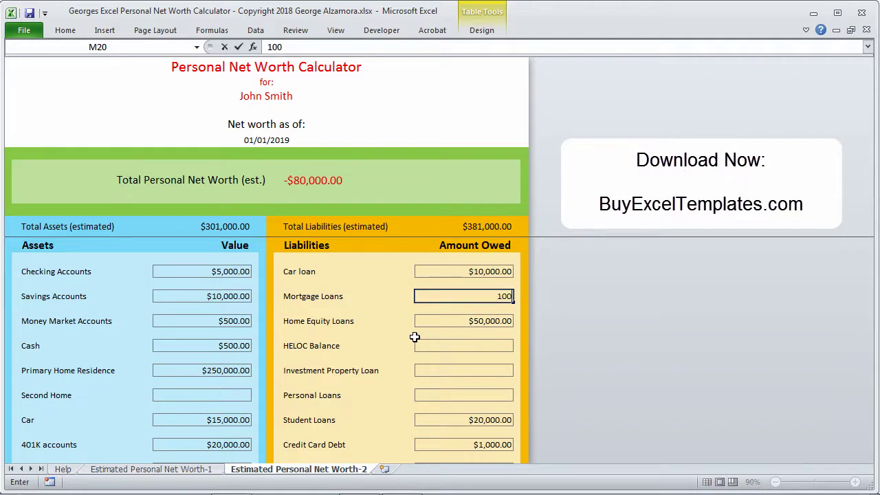
pyautogui.write('000')
pyautogui.press('Return')
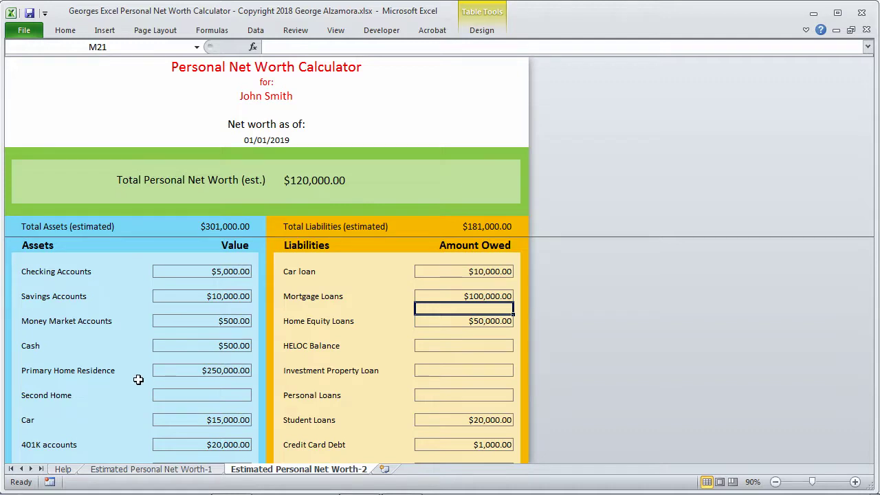
# Review the net worth date, the total personal net worth and the Primary Home Residence, Car and Second Home values.
pyautogui.click(263, 141)
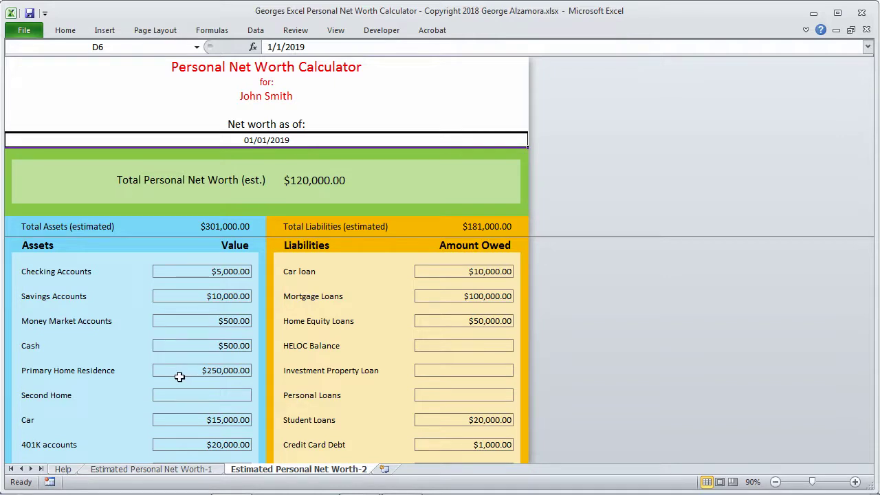
pyautogui.click(304, 186)
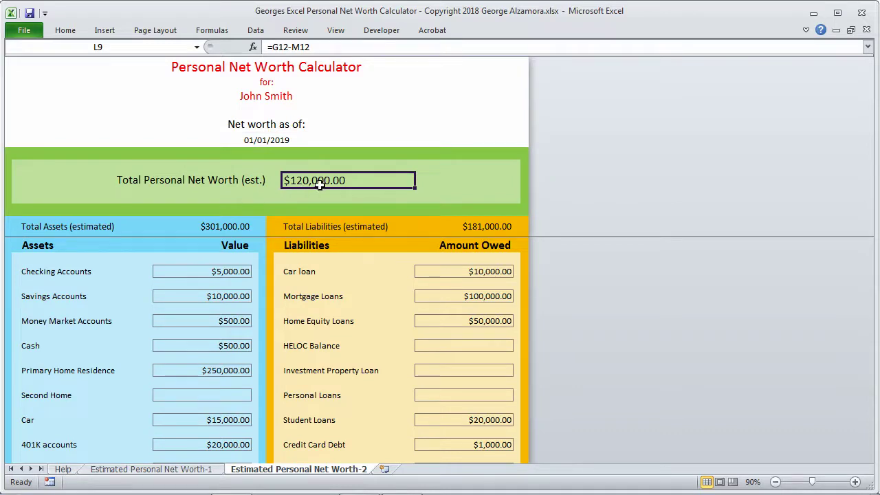
pyautogui.click(178, 370)
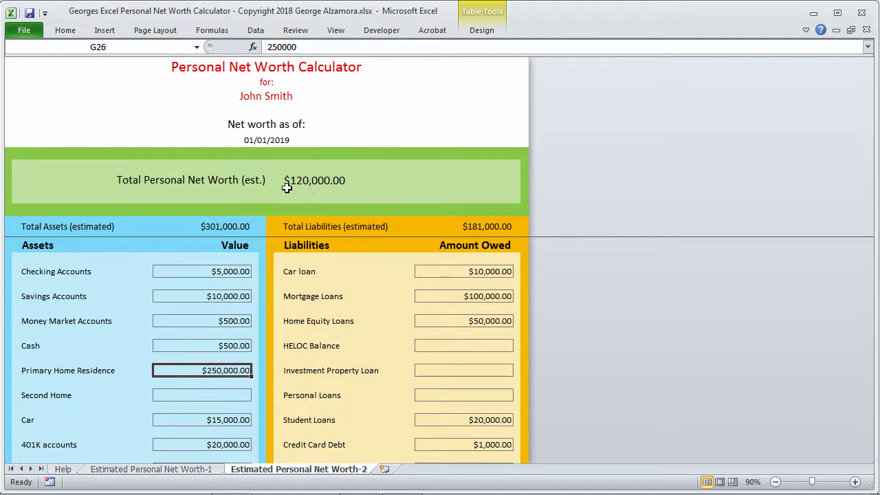
pyautogui.click(189, 421)
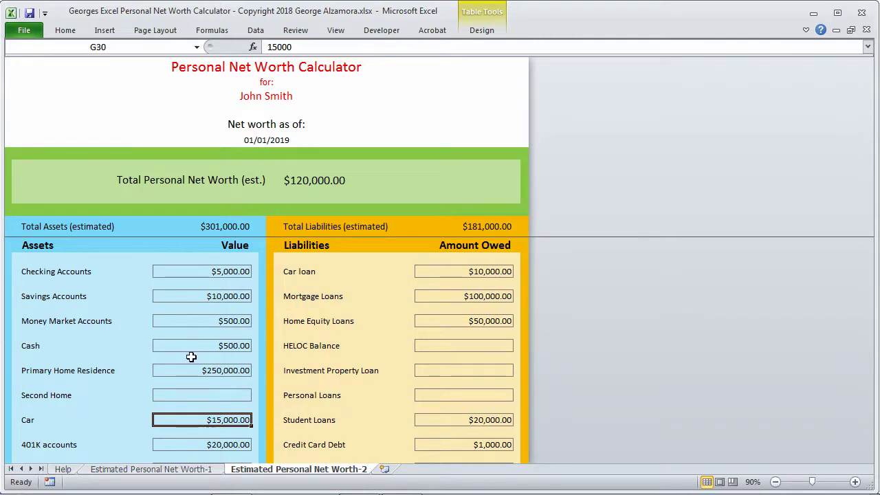
pyautogui.click(165, 396)
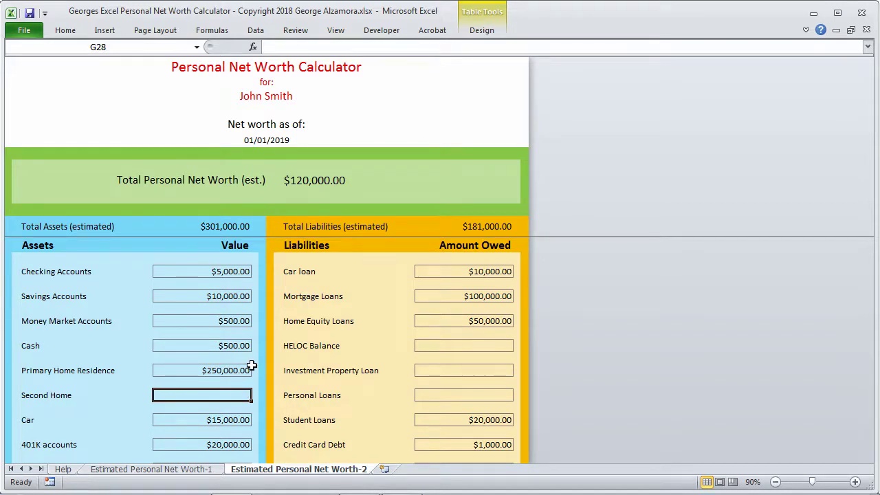
# Look through the remaining asset and liability categories down to the end of both lists.
pyautogui.scroll(-2, 242, 363)
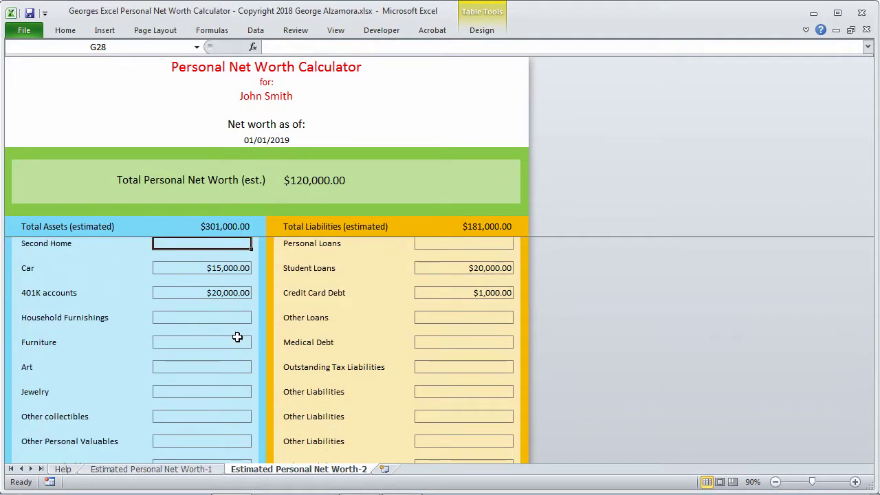
pyautogui.scroll(-2, 231, 333)
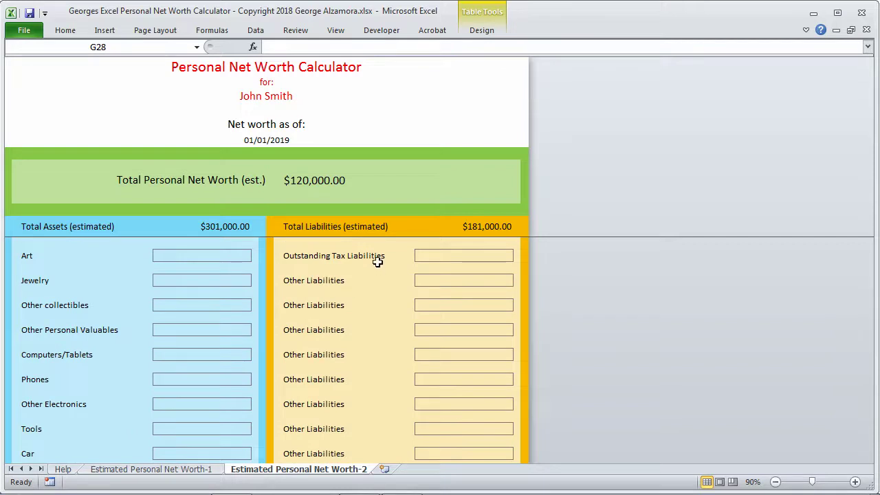
pyautogui.scroll(-5, 358, 365)
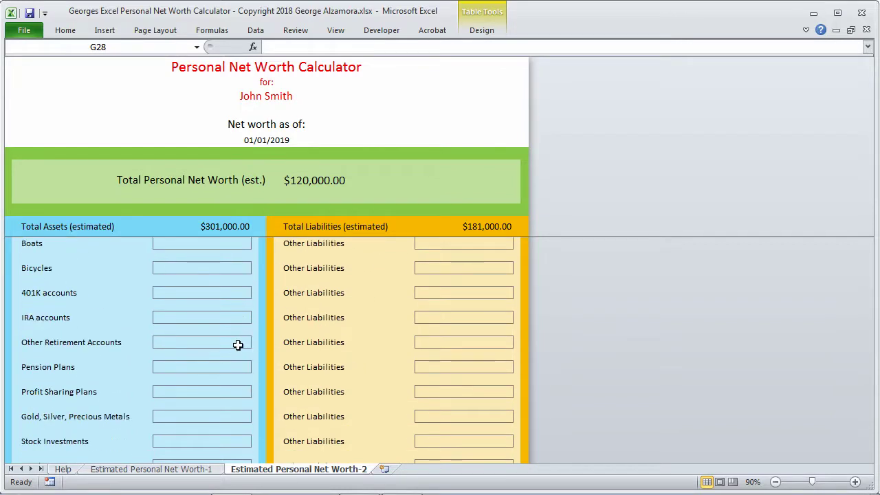
pyautogui.scroll(-6, 238, 345)
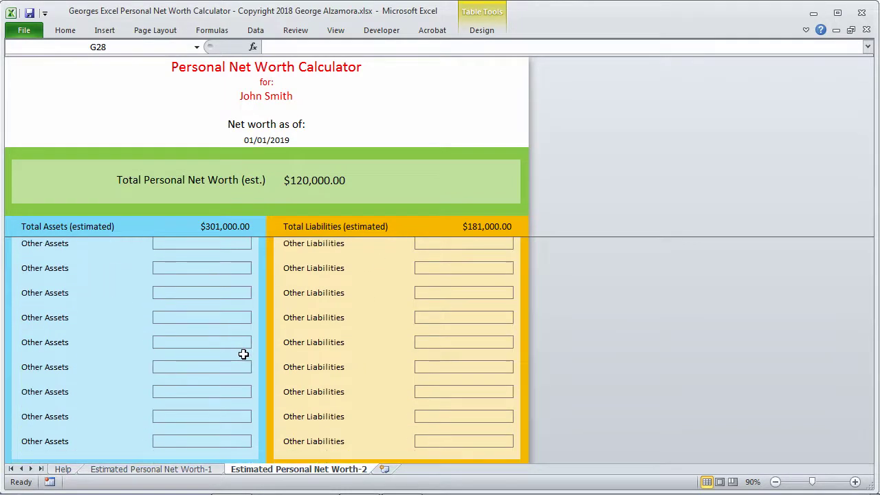
pyautogui.scroll(-3, 243, 354)
pyautogui.scroll(5, 244, 354)
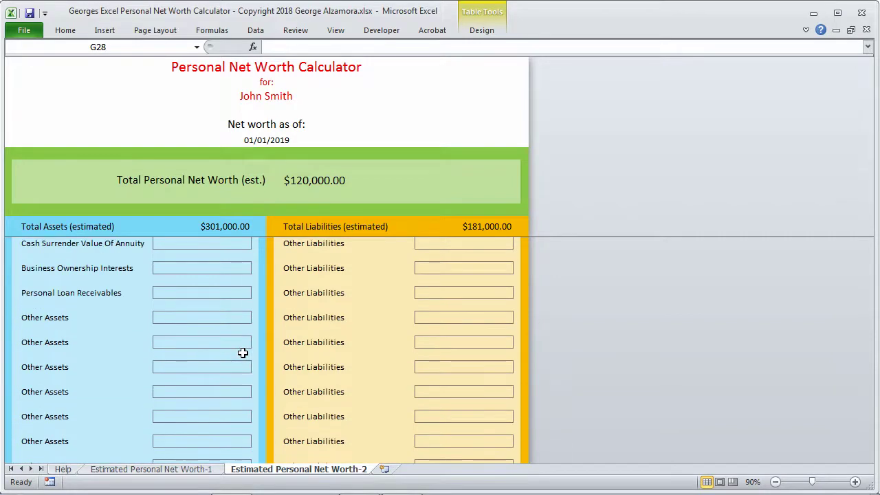
pyautogui.scroll(2, 243, 353)
pyautogui.scroll(2, 243, 353)
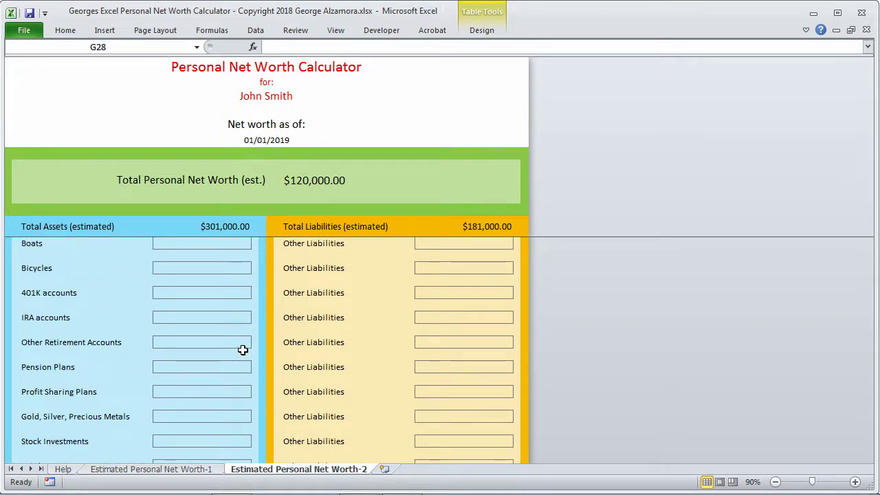
pyautogui.scroll(7, 243, 351)
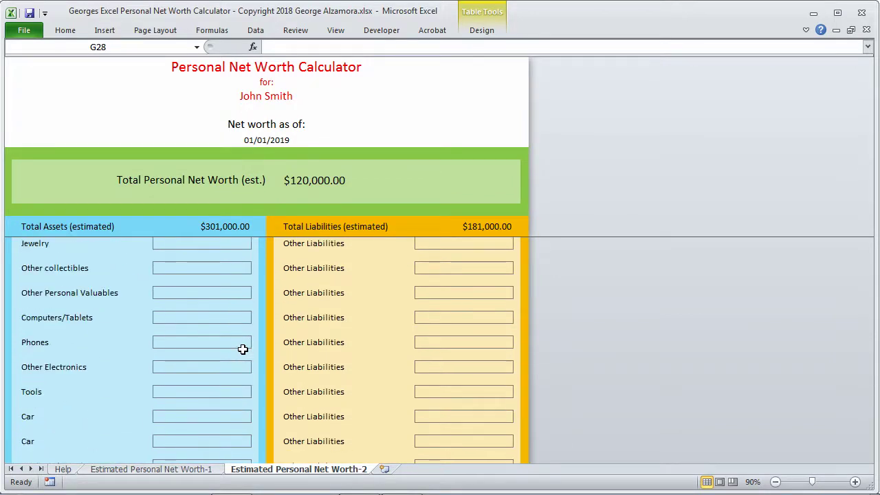
pyautogui.scroll(2, 243, 350)
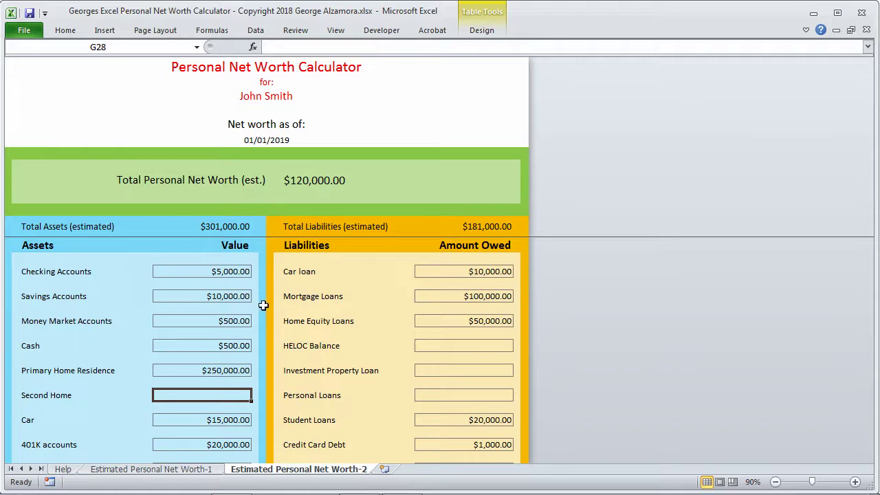
# Examine the asset and liability lists on the Estimated Personal Net Worth-1 sheet and return to the Estimated Personal Net Worth-2 sheet.
pyautogui.click(169, 471)
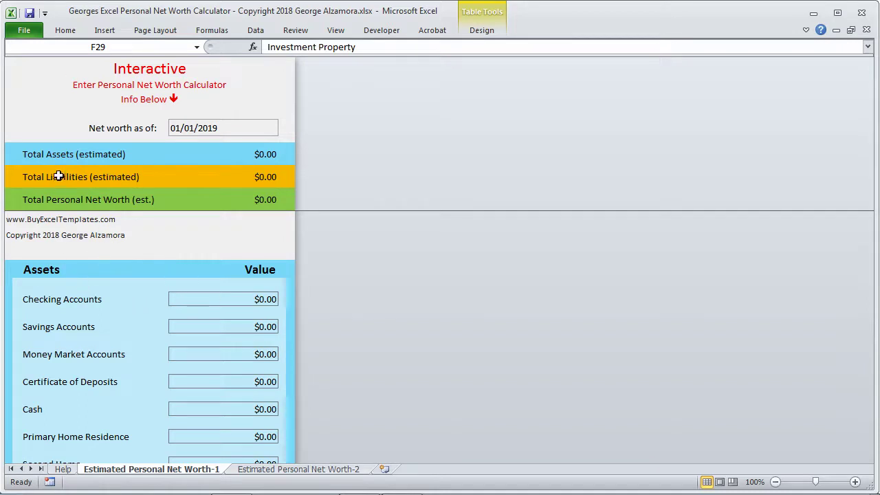
pyautogui.click(42, 277)
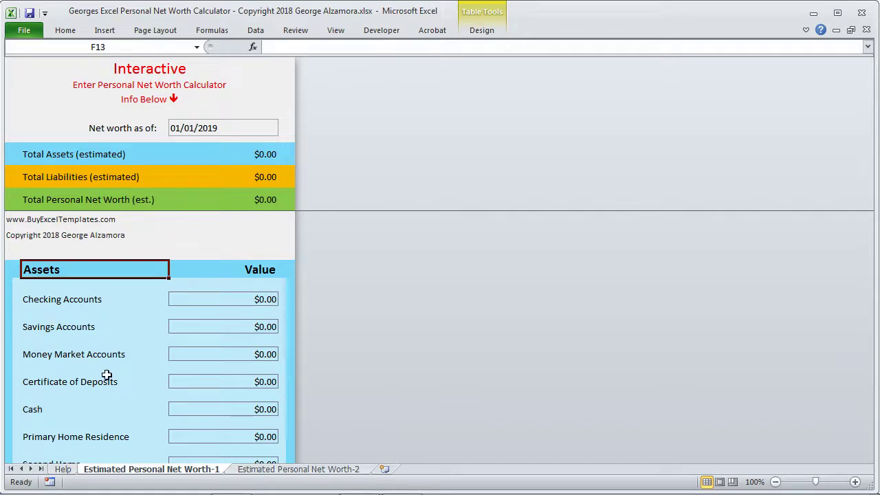
pyautogui.scroll(-10, 107, 374)
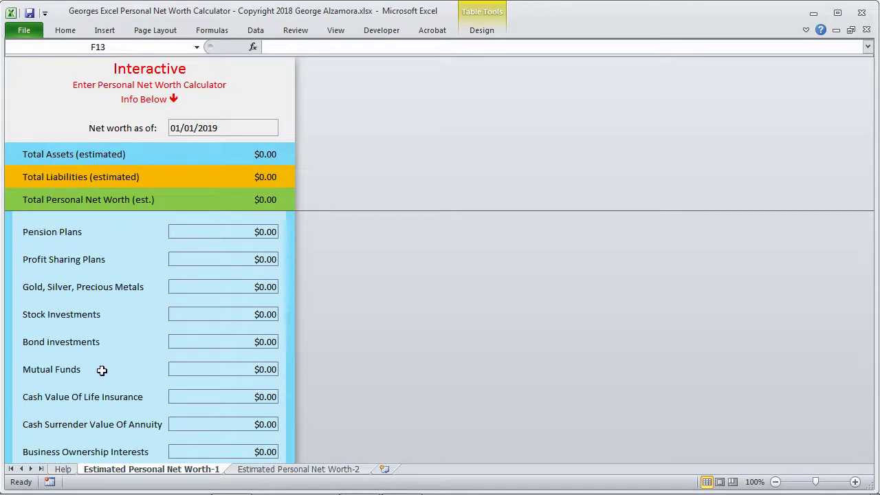
pyautogui.scroll(-10, 102, 370)
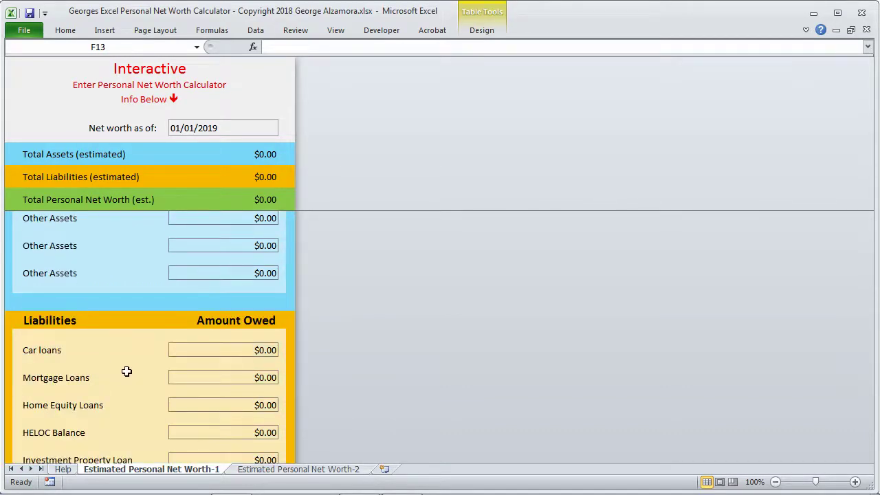
pyautogui.scroll(-10, 127, 371)
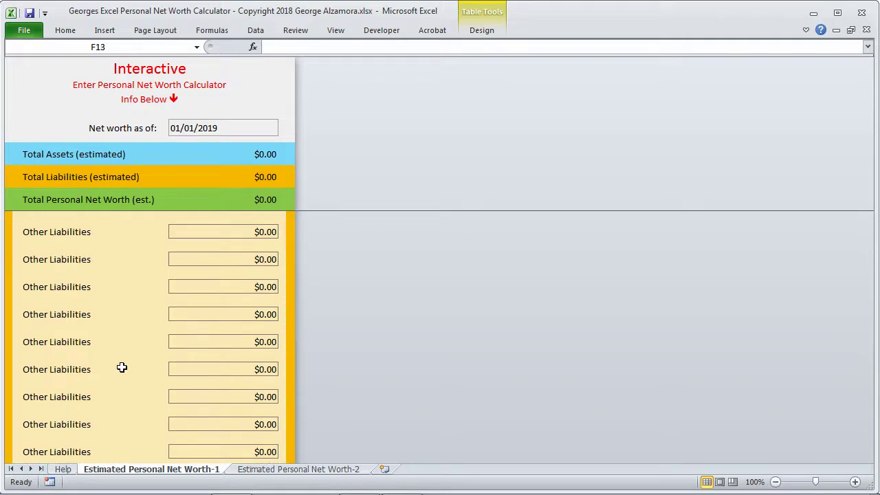
pyautogui.scroll(-3, 122, 368)
pyautogui.scroll(3, 122, 370)
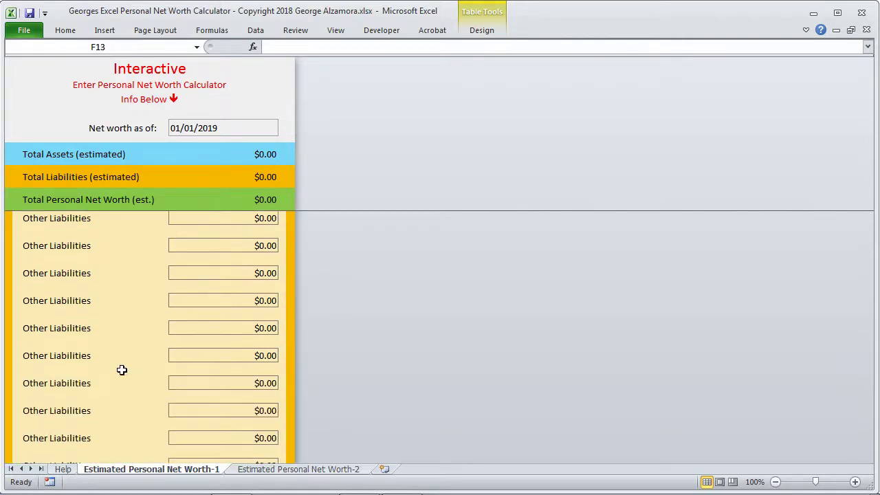
pyautogui.scroll(15, 124, 357)
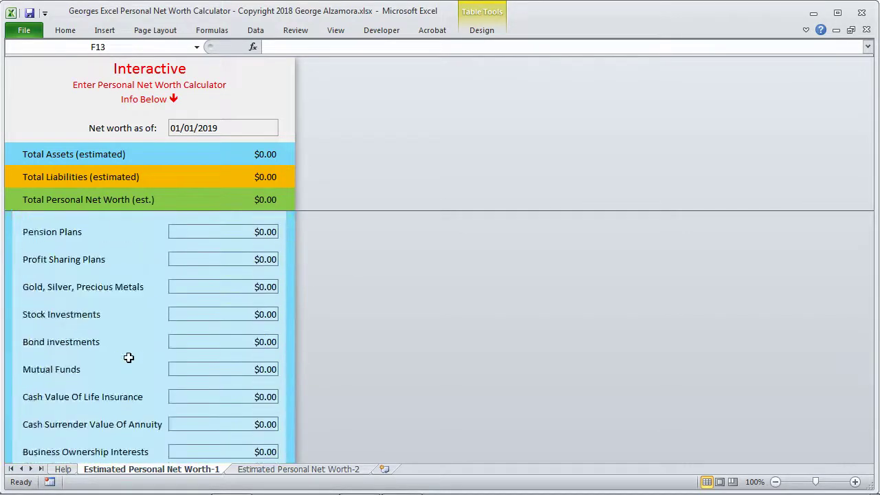
pyautogui.scroll(8, 129, 357)
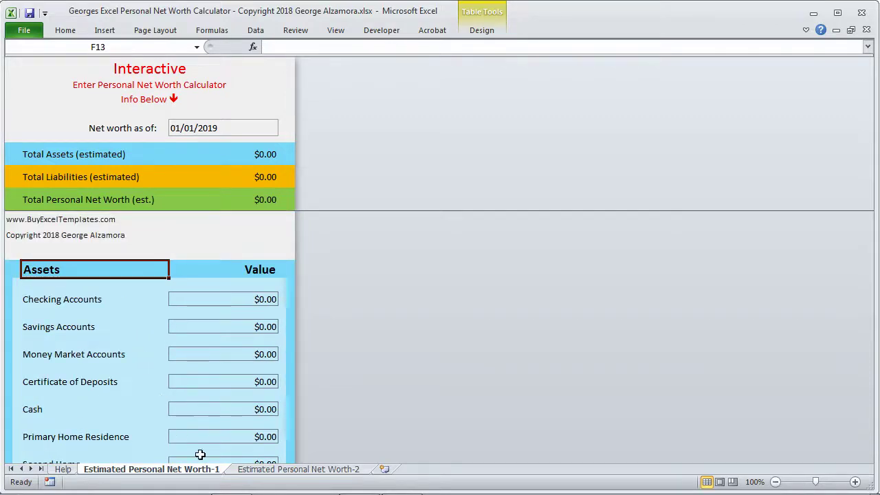
pyautogui.click(265, 469)
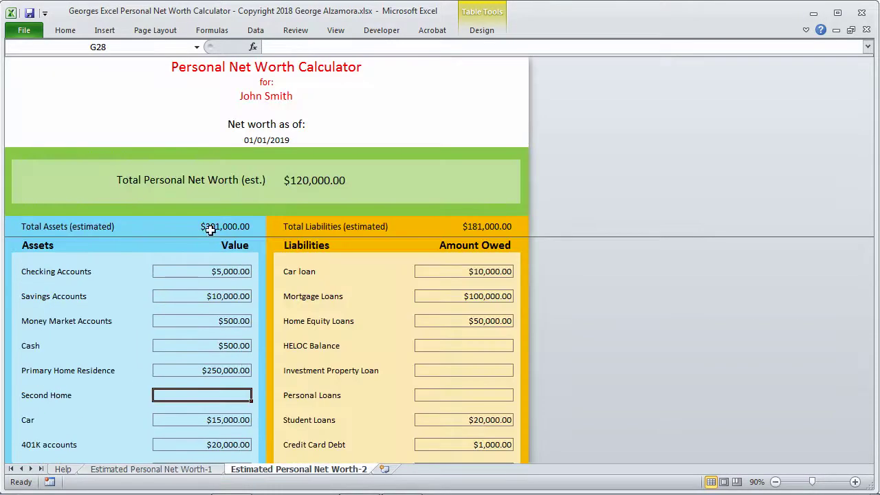
pyautogui.click(105, 197)
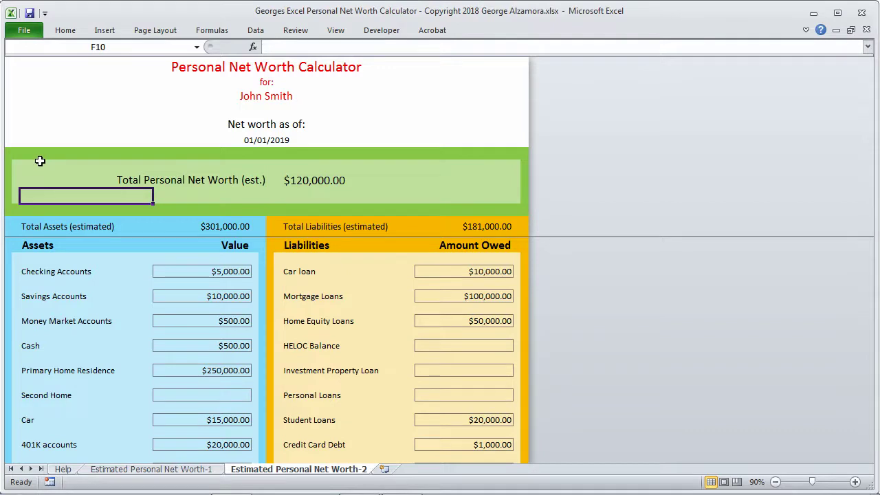